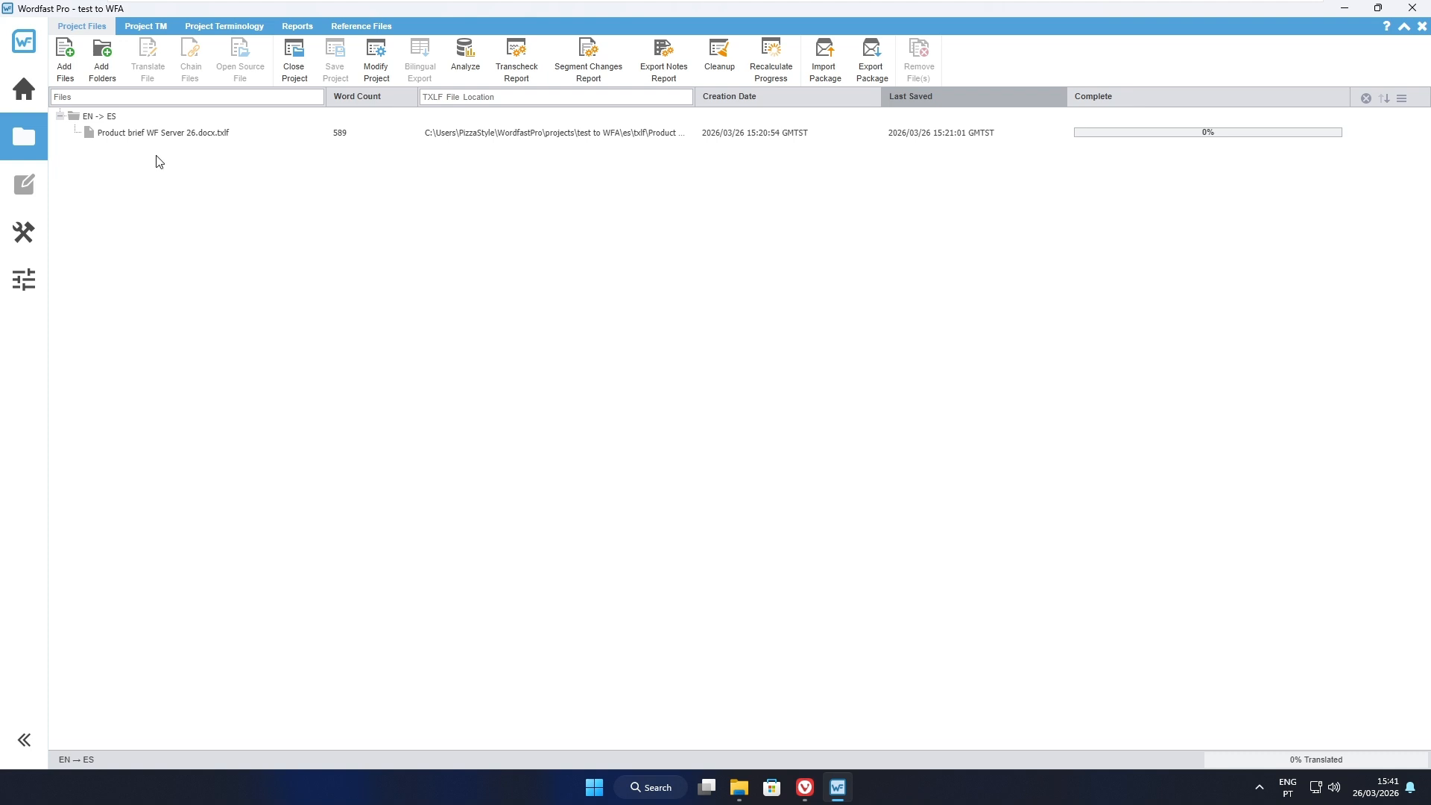
- Open Product brief WF Server 26.docx.txlf to view its untranslated segments, and close it again
left_click(182, 137)
left_click(182, 136)
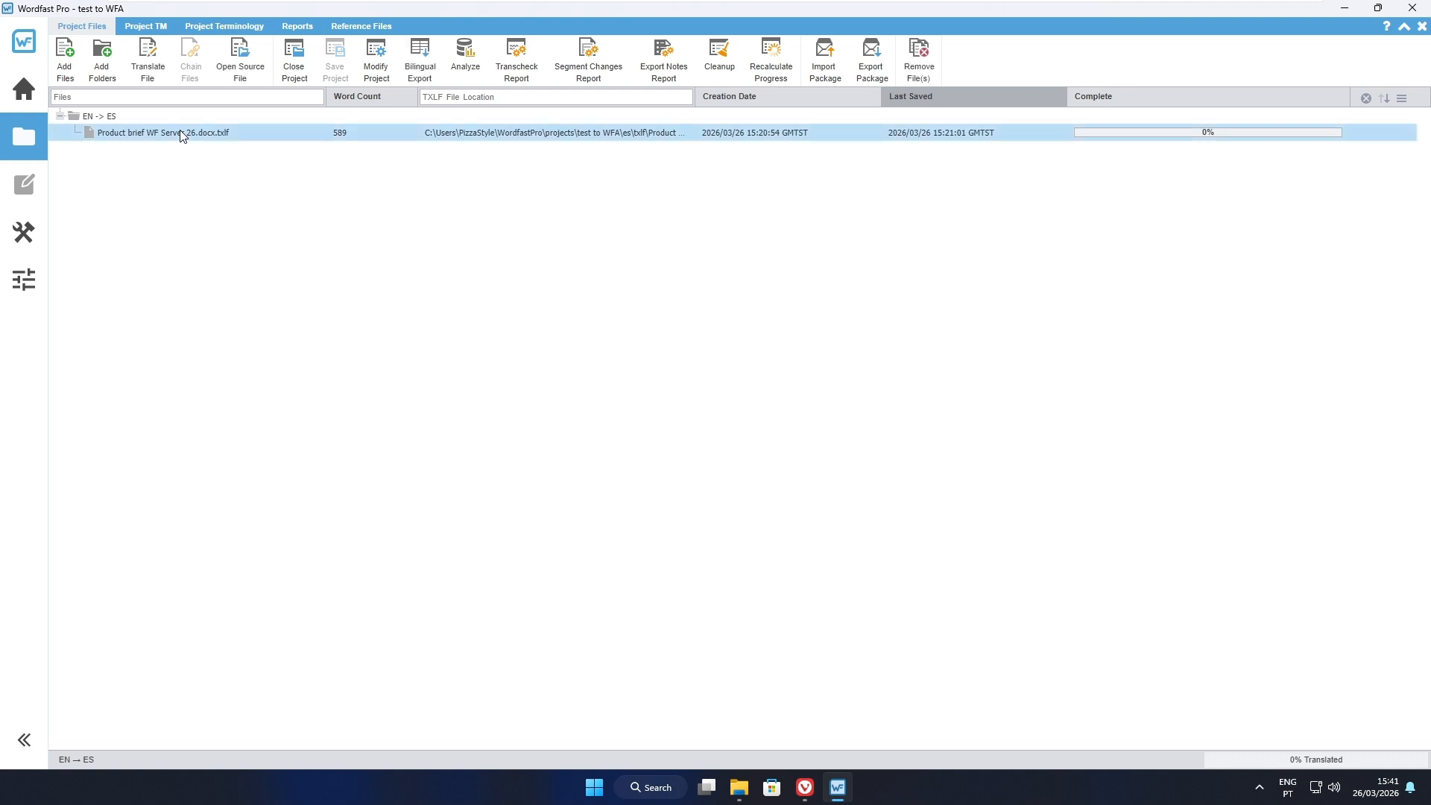
double_click(182, 136)
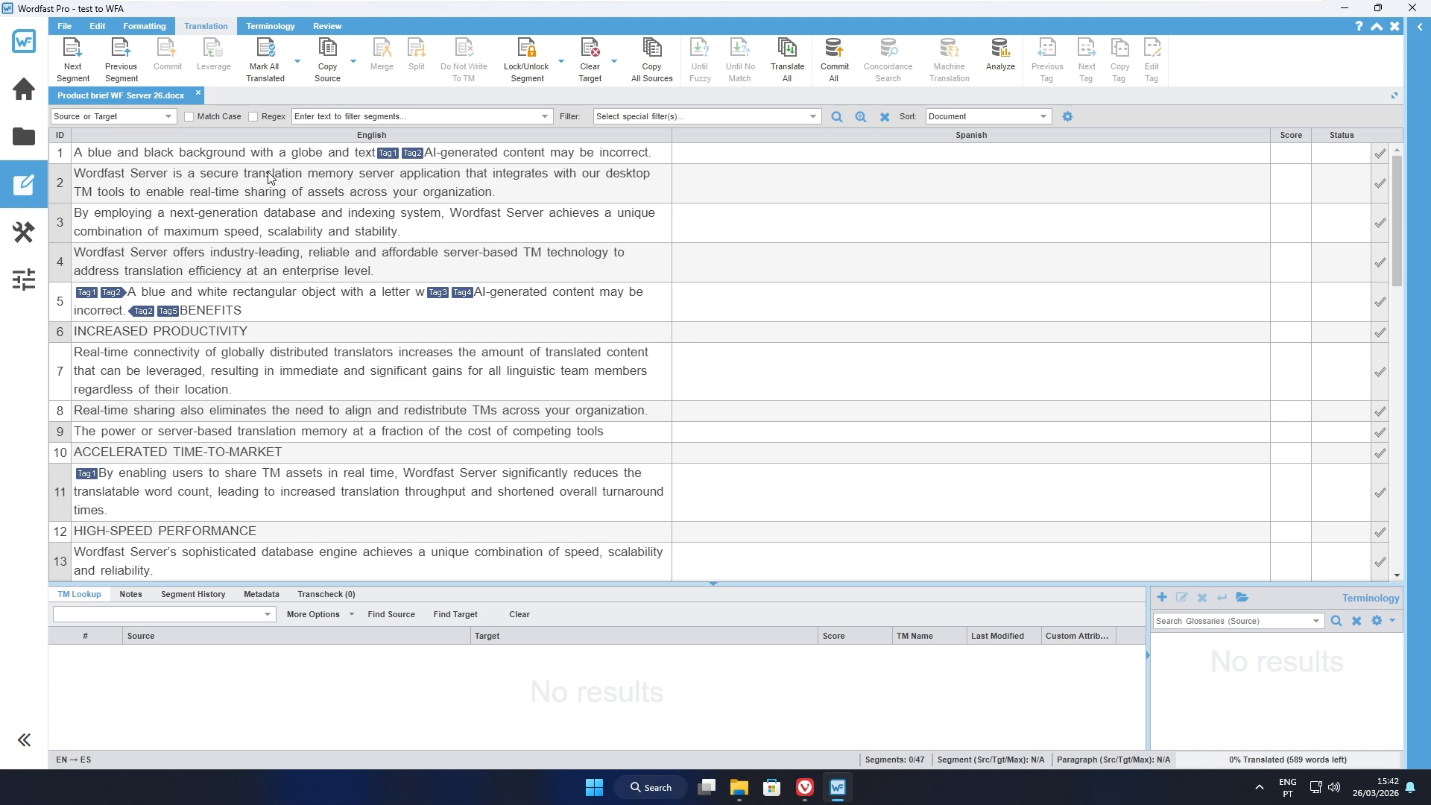
left_click(199, 92)
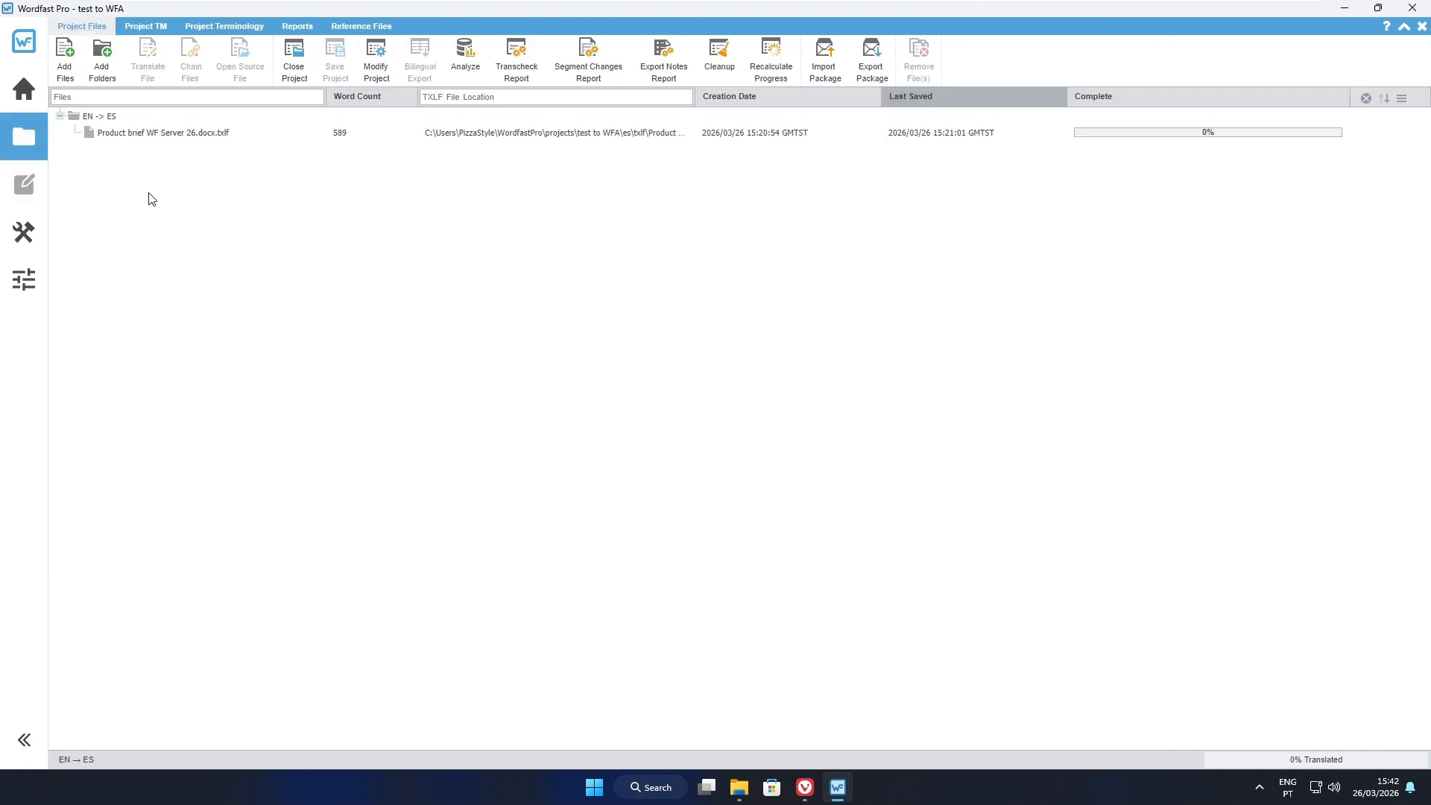
- Start a package export of the test to WFA project, limited to specific target languages and resources
left_click(69, 141)
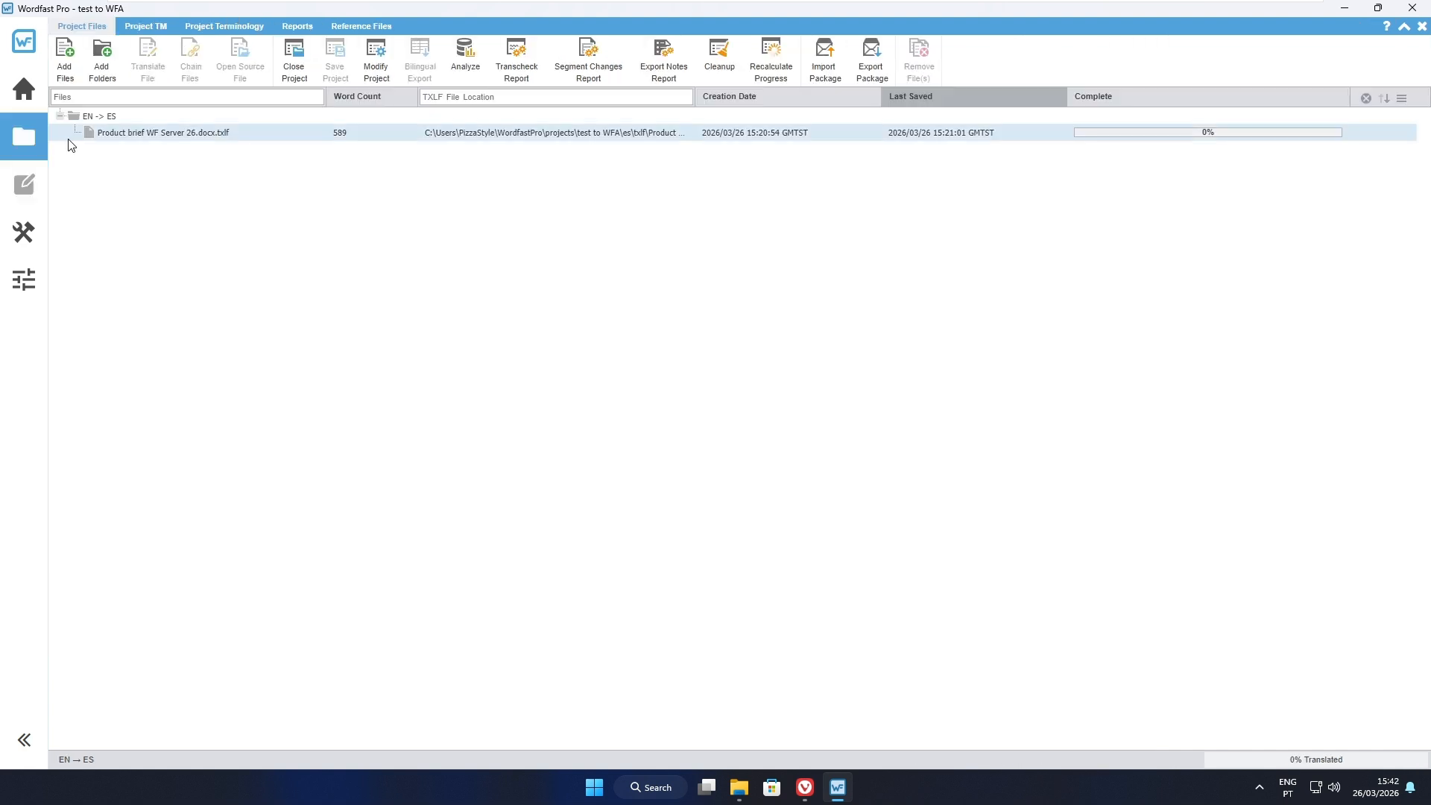
left_click(24, 91)
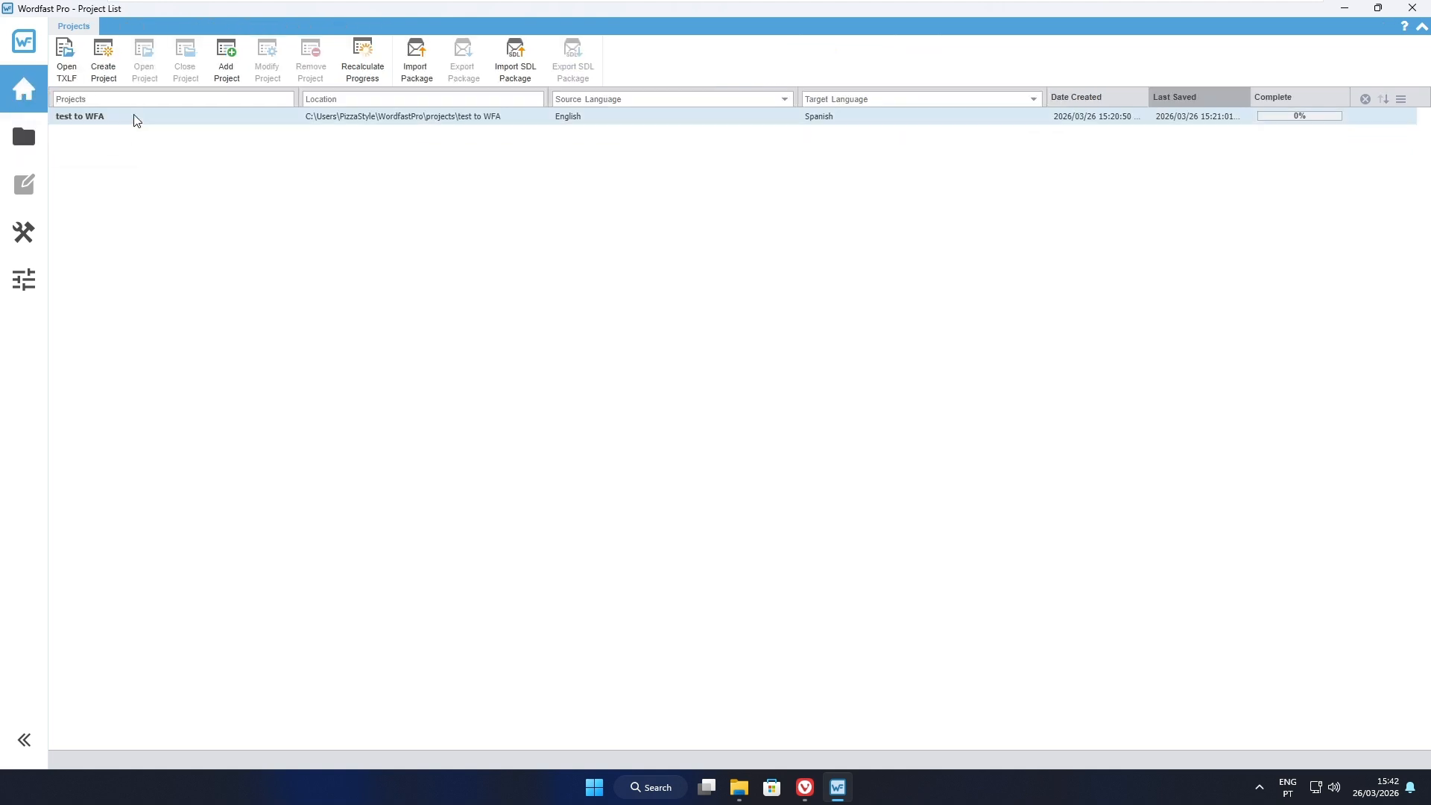
left_click(260, 120)
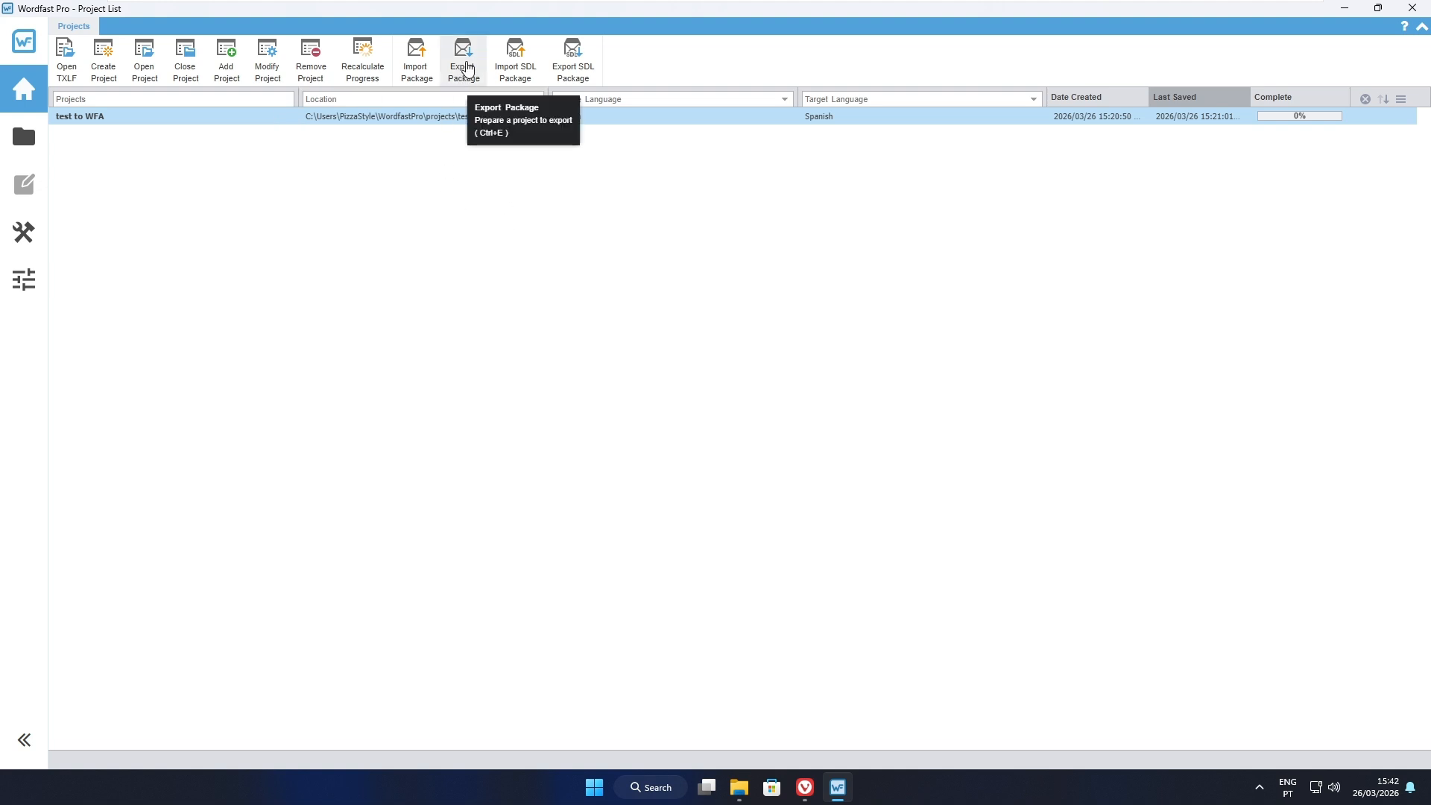
left_click(469, 64)
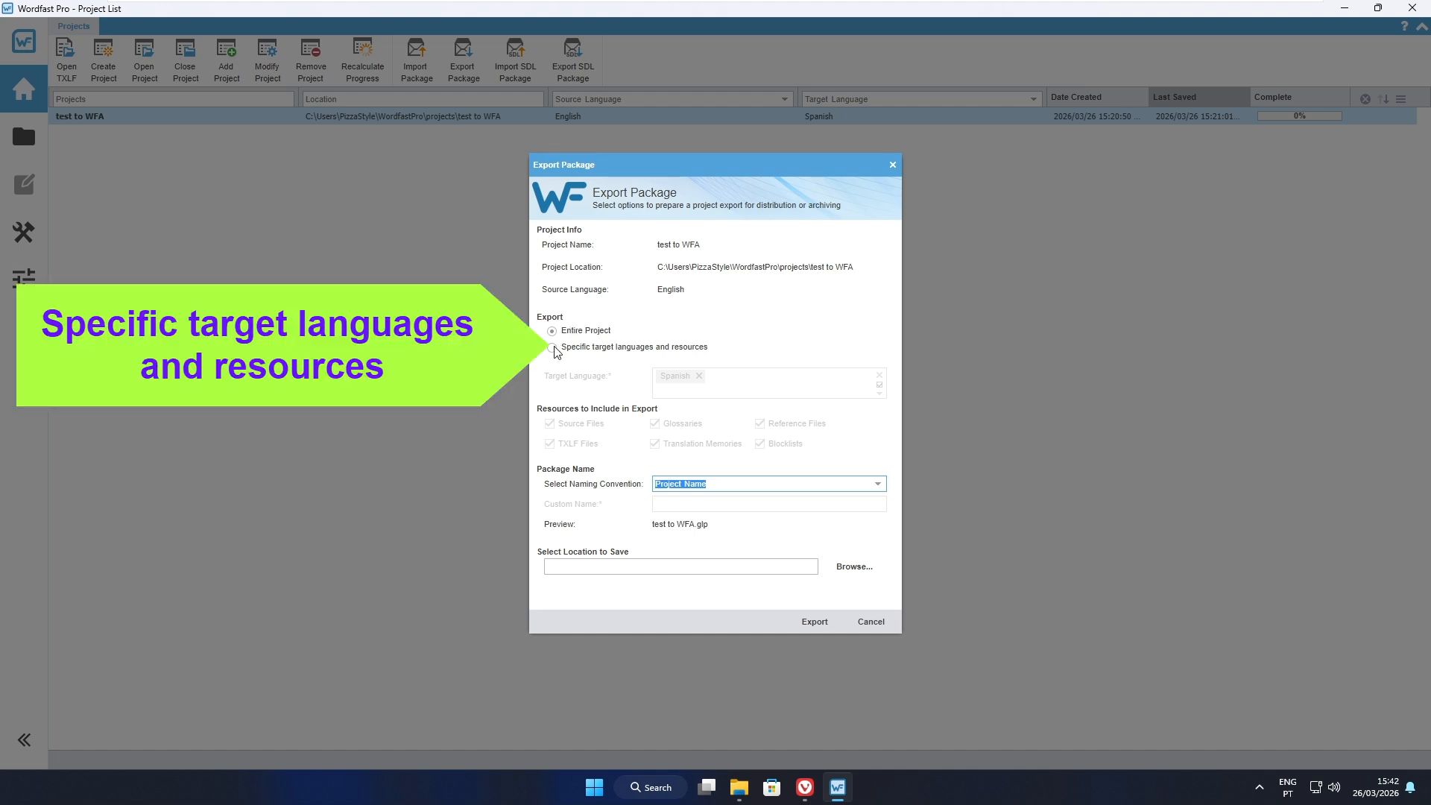
left_click(553, 349)
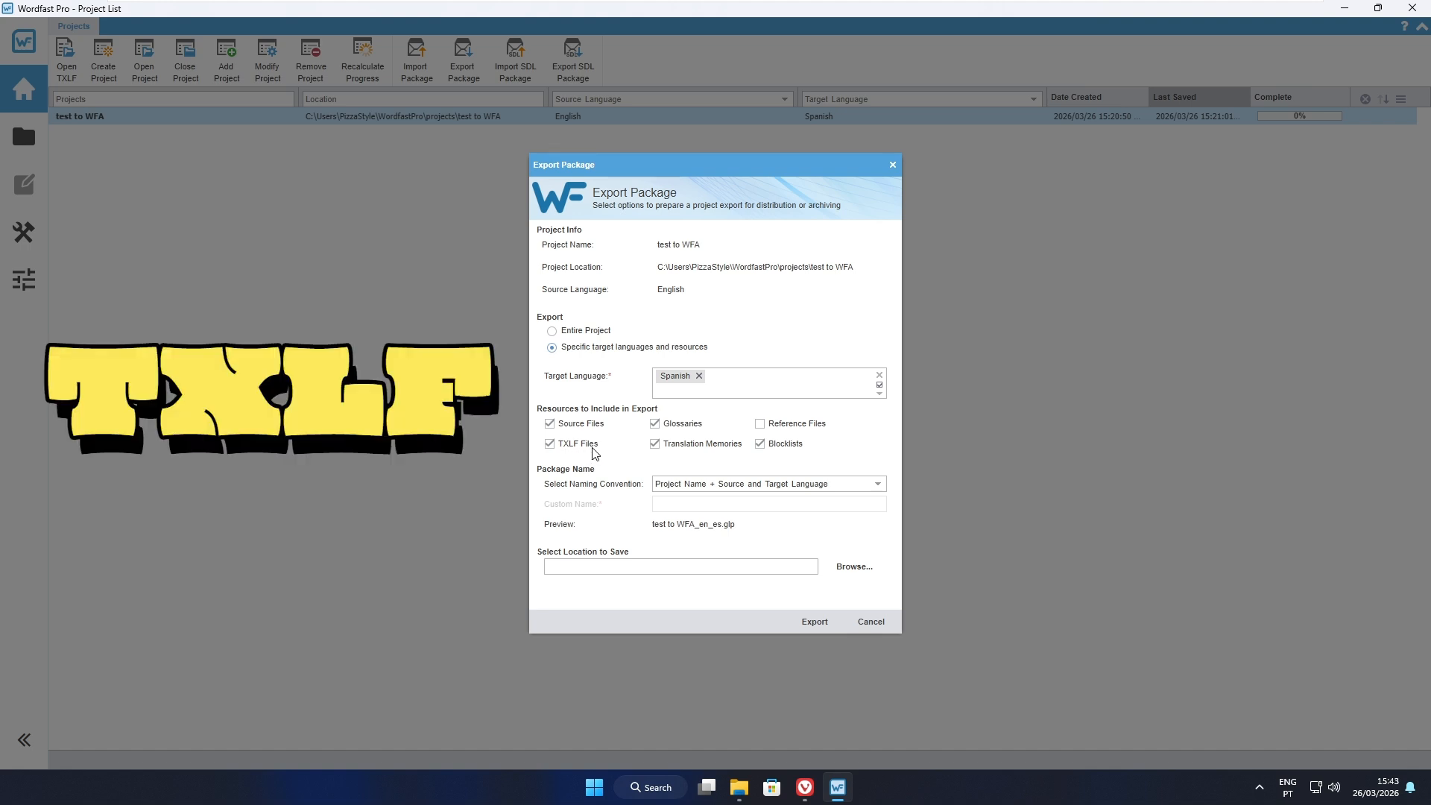
- Exclude source files, glossaries, translation memories and blocklists from the export, keeping only the TXLF files
left_click(550, 425)
left_click(655, 424)
left_click(655, 444)
left_click(760, 444)
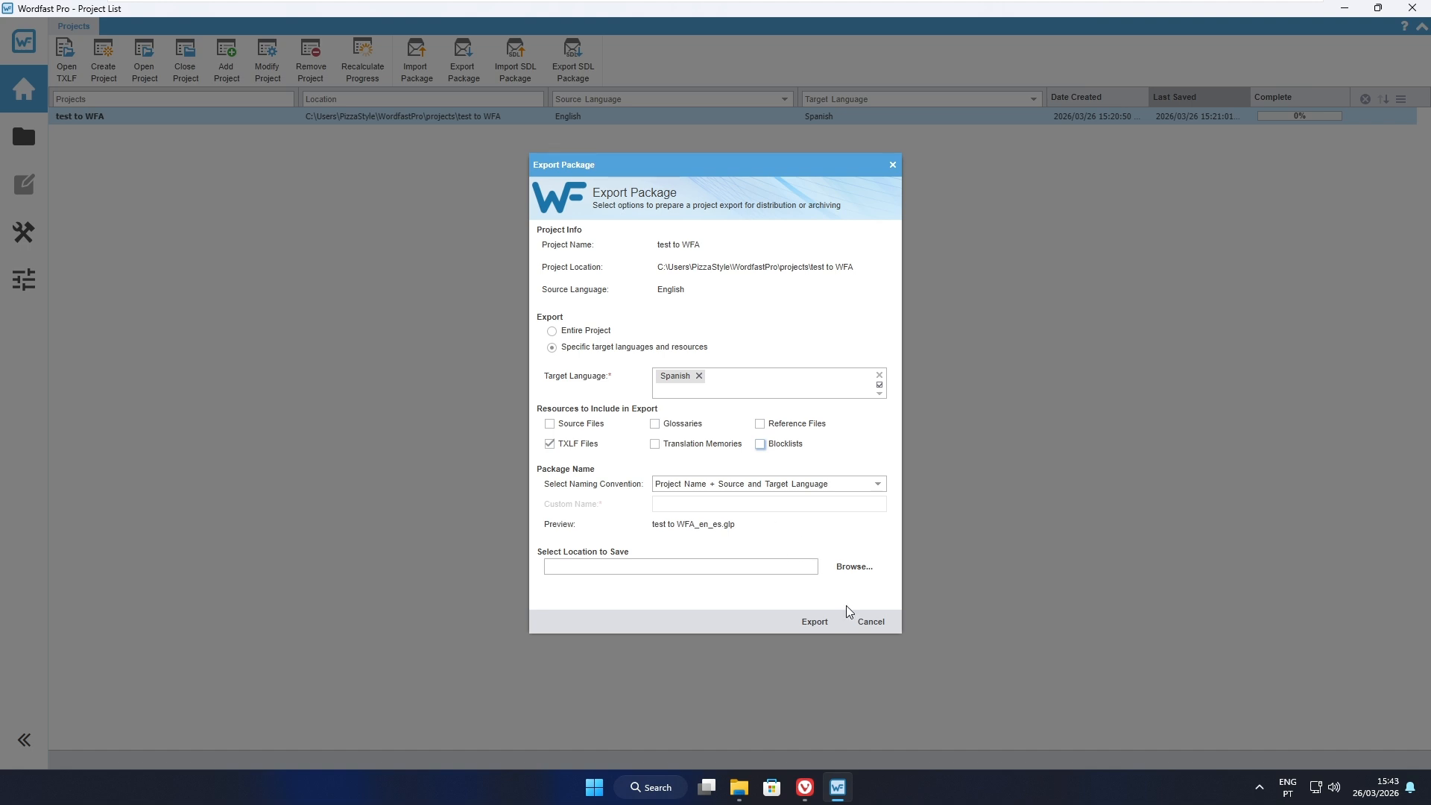
- Choose the Downloads folder as the save location for the exported package
left_click(854, 566)
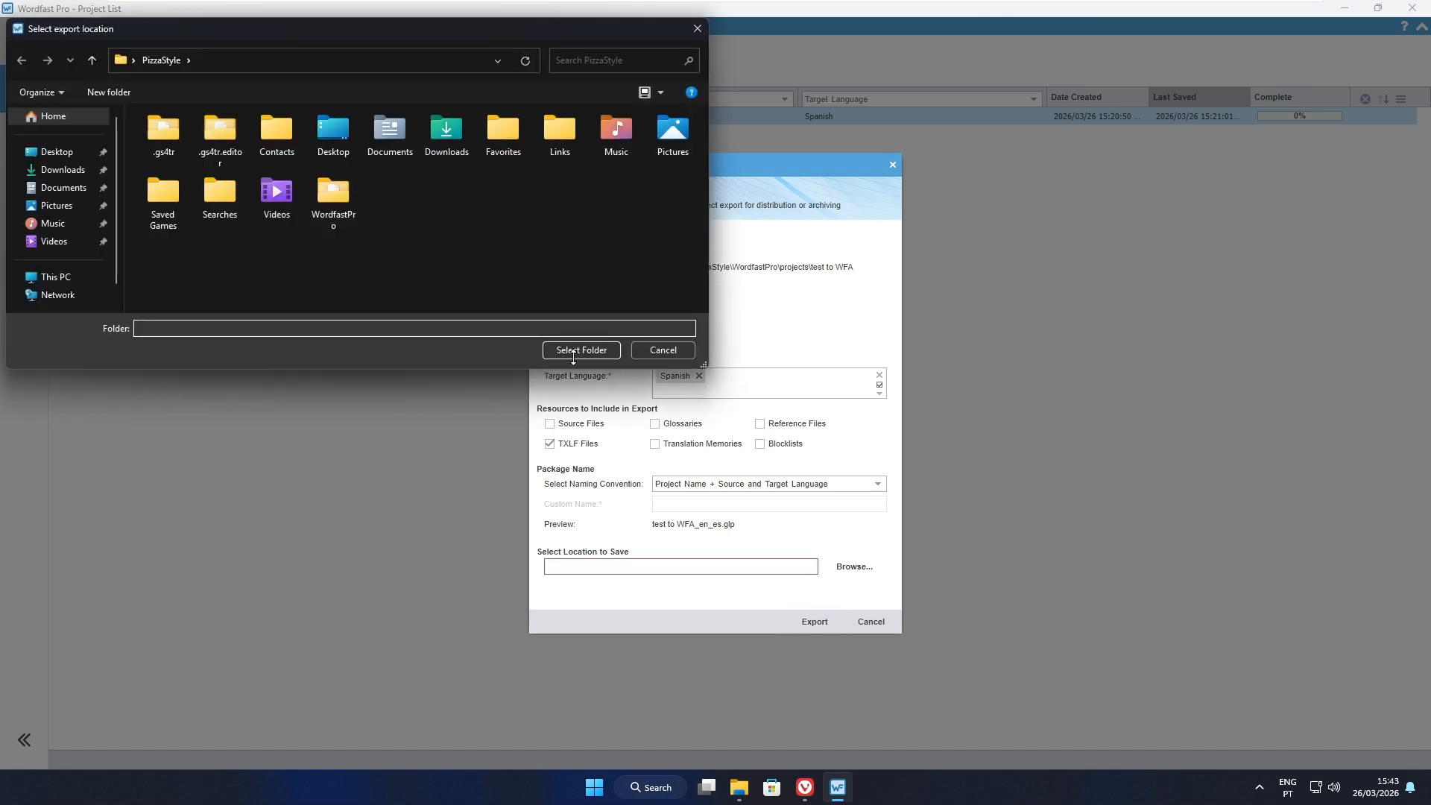
left_click(63, 170)
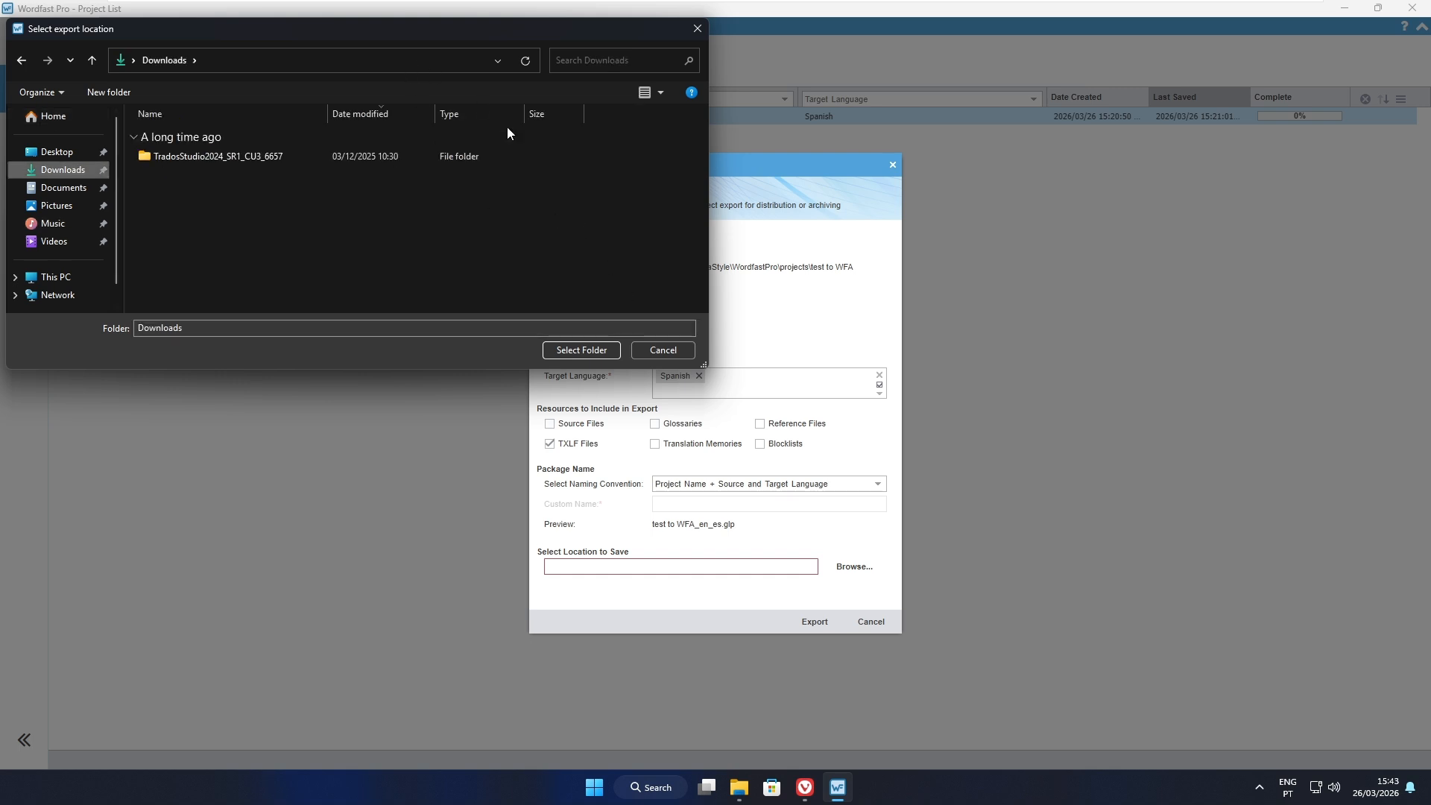
left_click(580, 350)
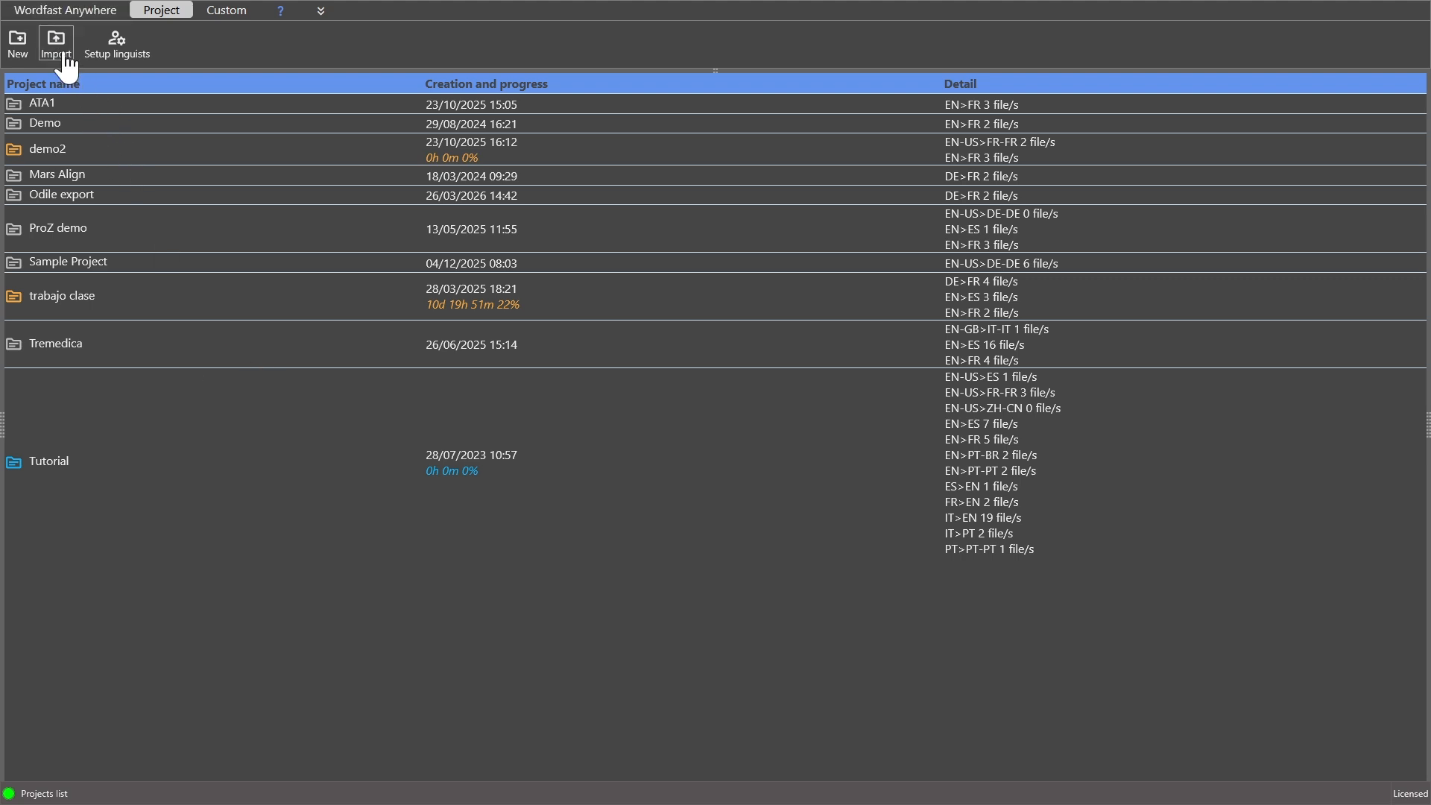
- Switch to Wordfast Anywhere and open the machine translation settings in its setup
left_click(58, 14)
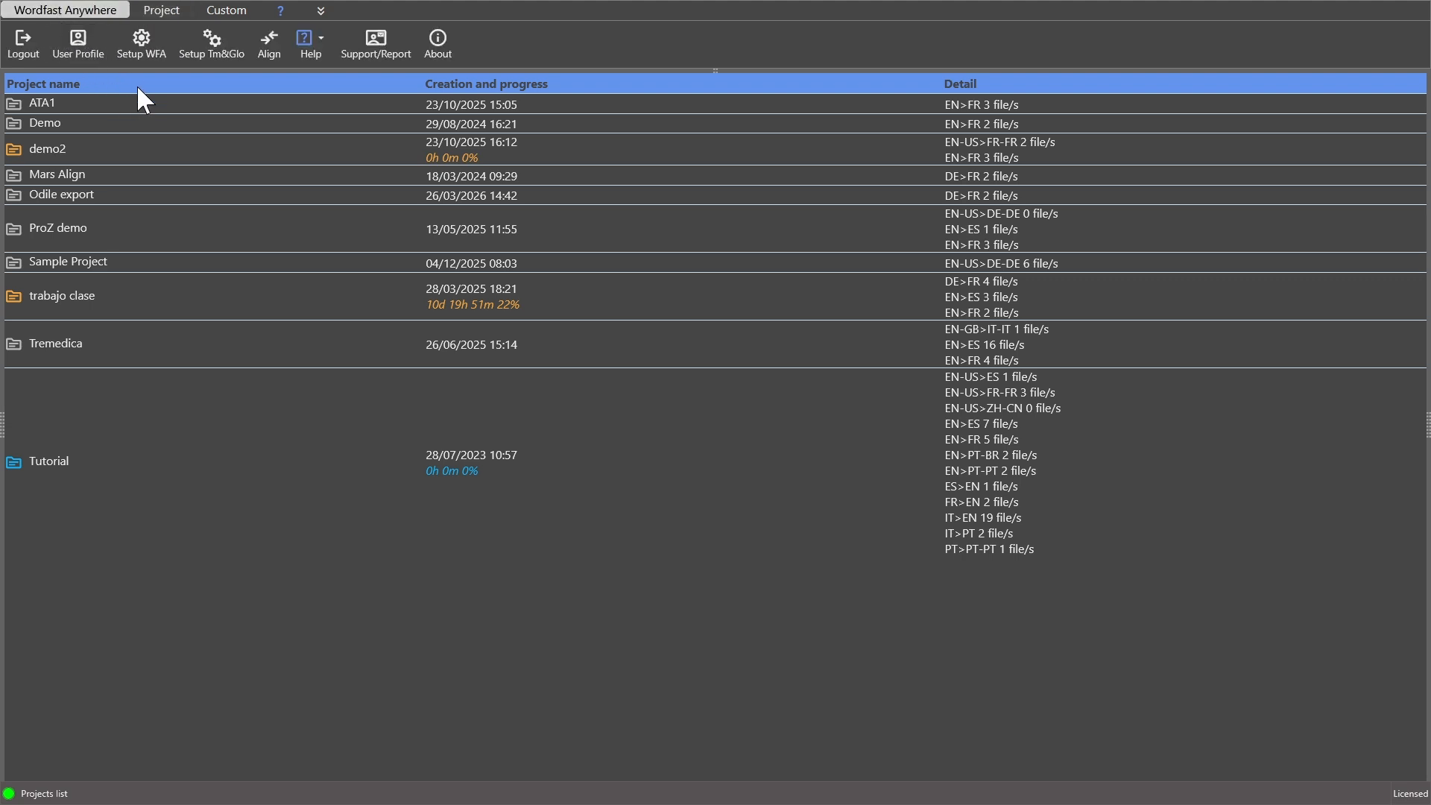
left_click(142, 37)
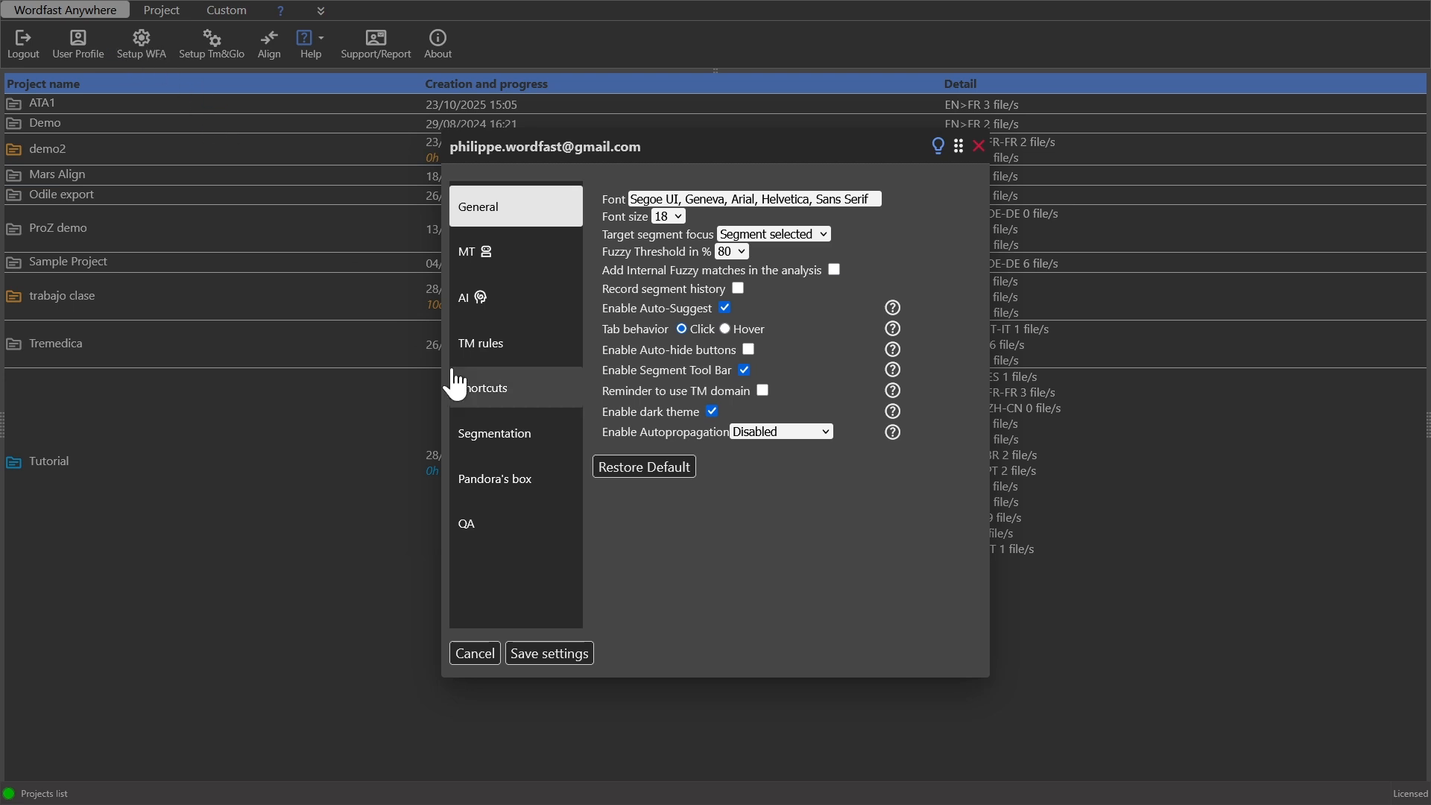
left_click(486, 255)
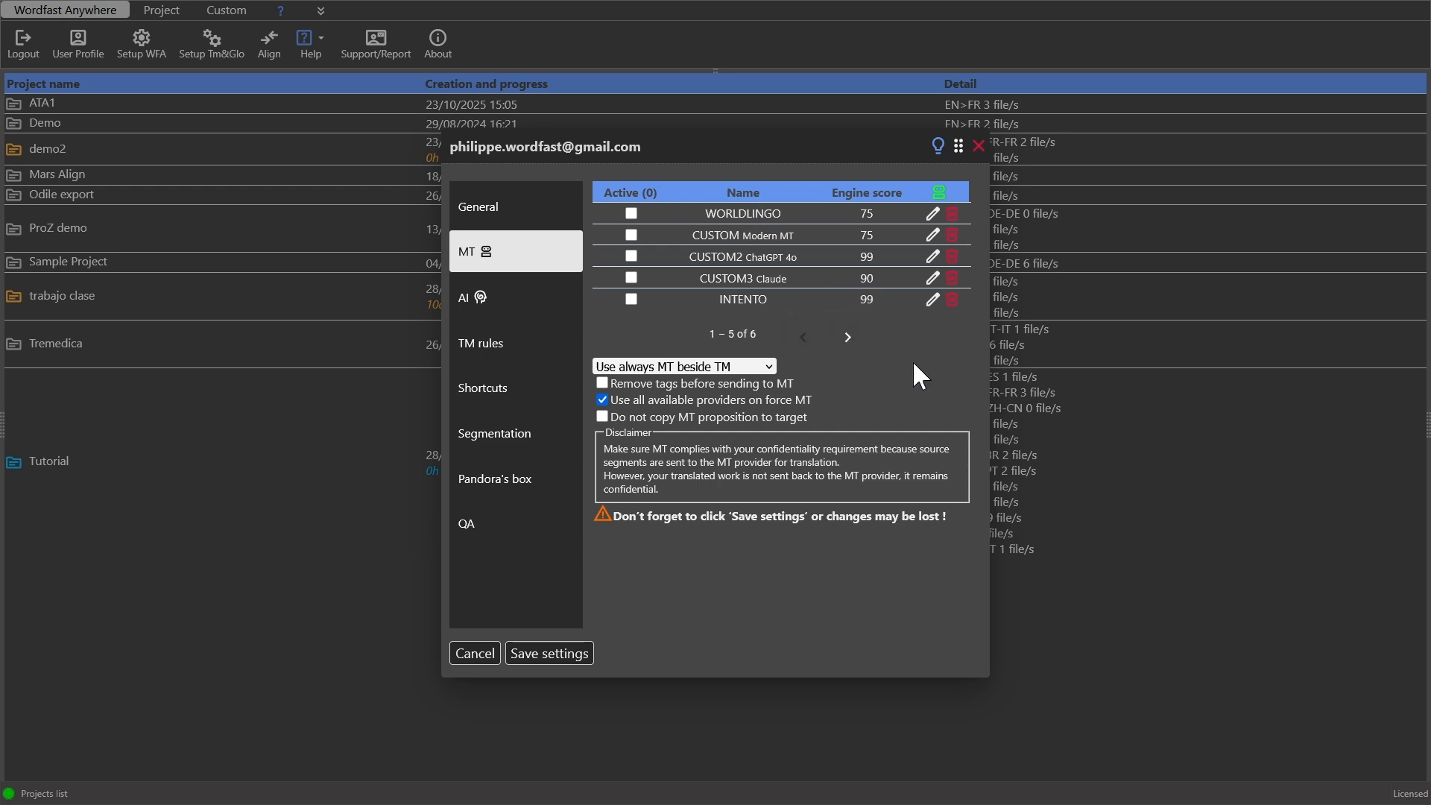
- Start a new MT engine with DEEPL as the provider and keep its formality at Default
left_click(940, 193)
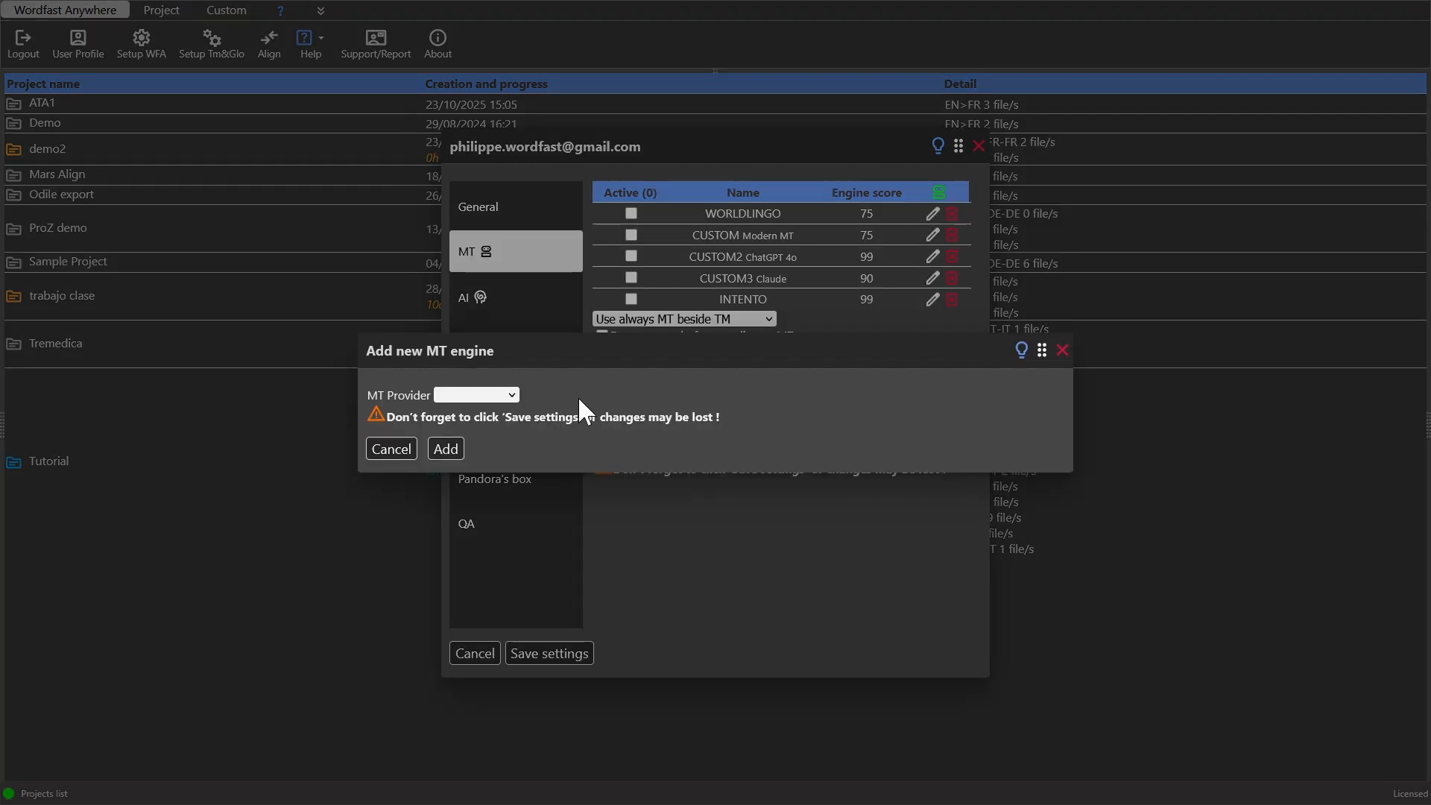
left_click(512, 396)
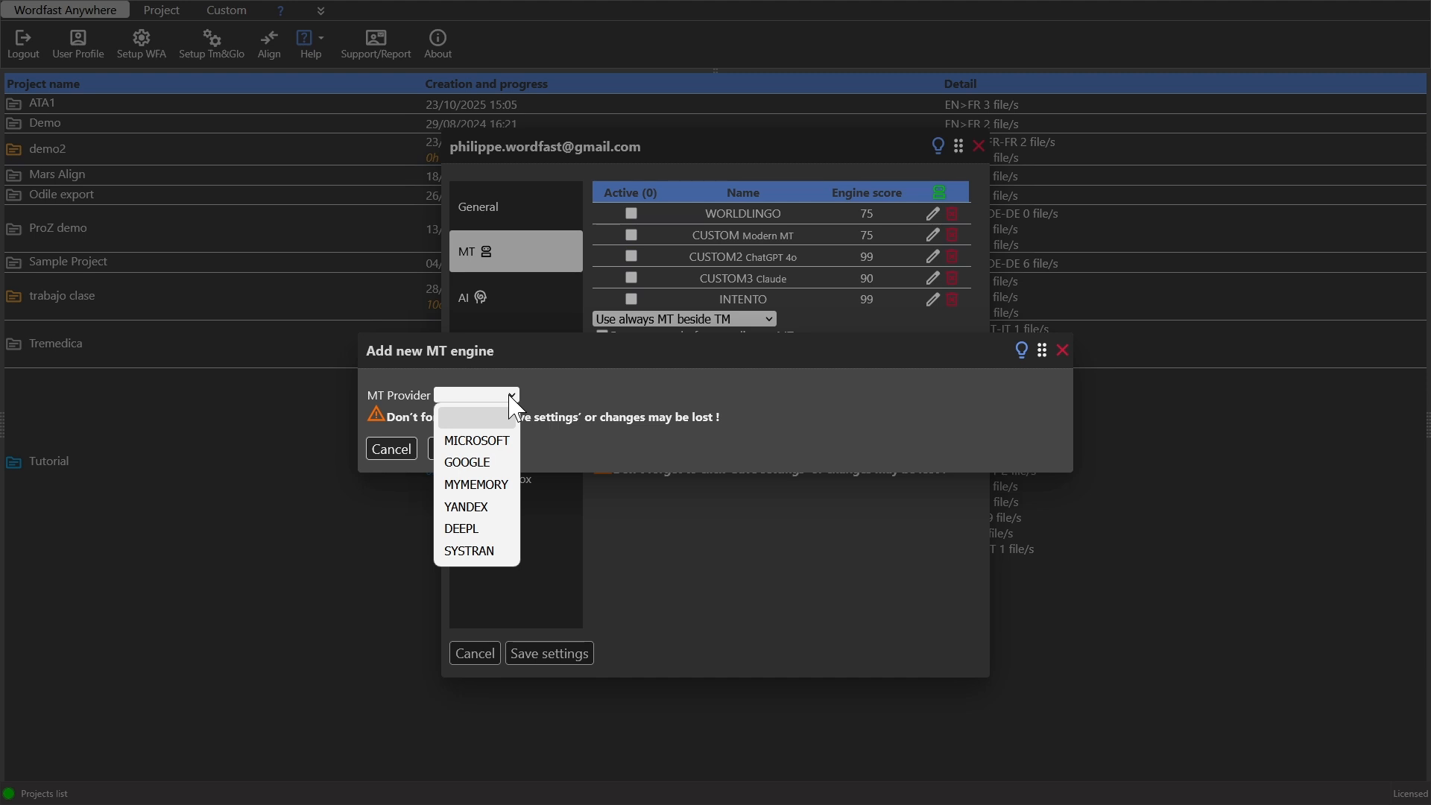
left_click(495, 527)
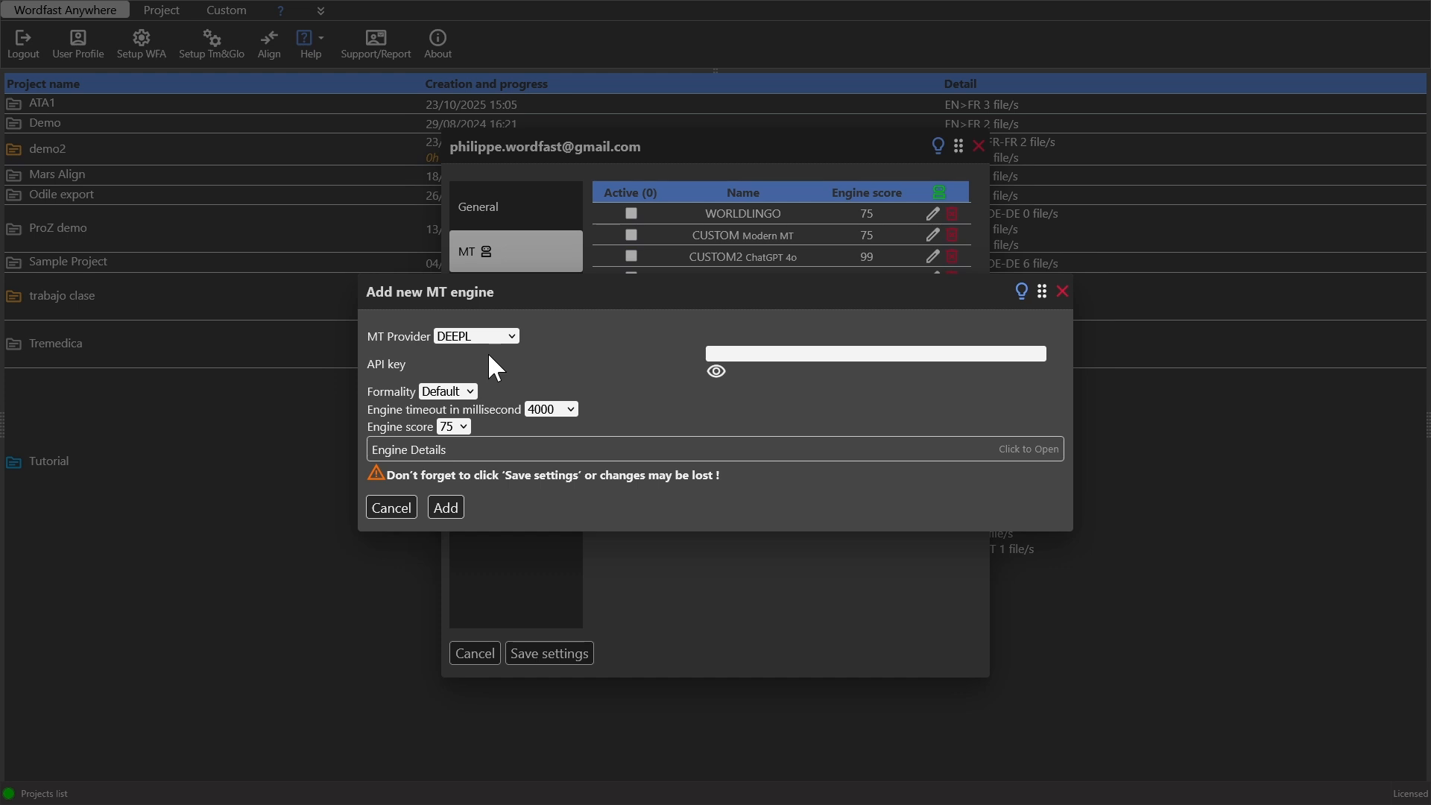
left_click(466, 392)
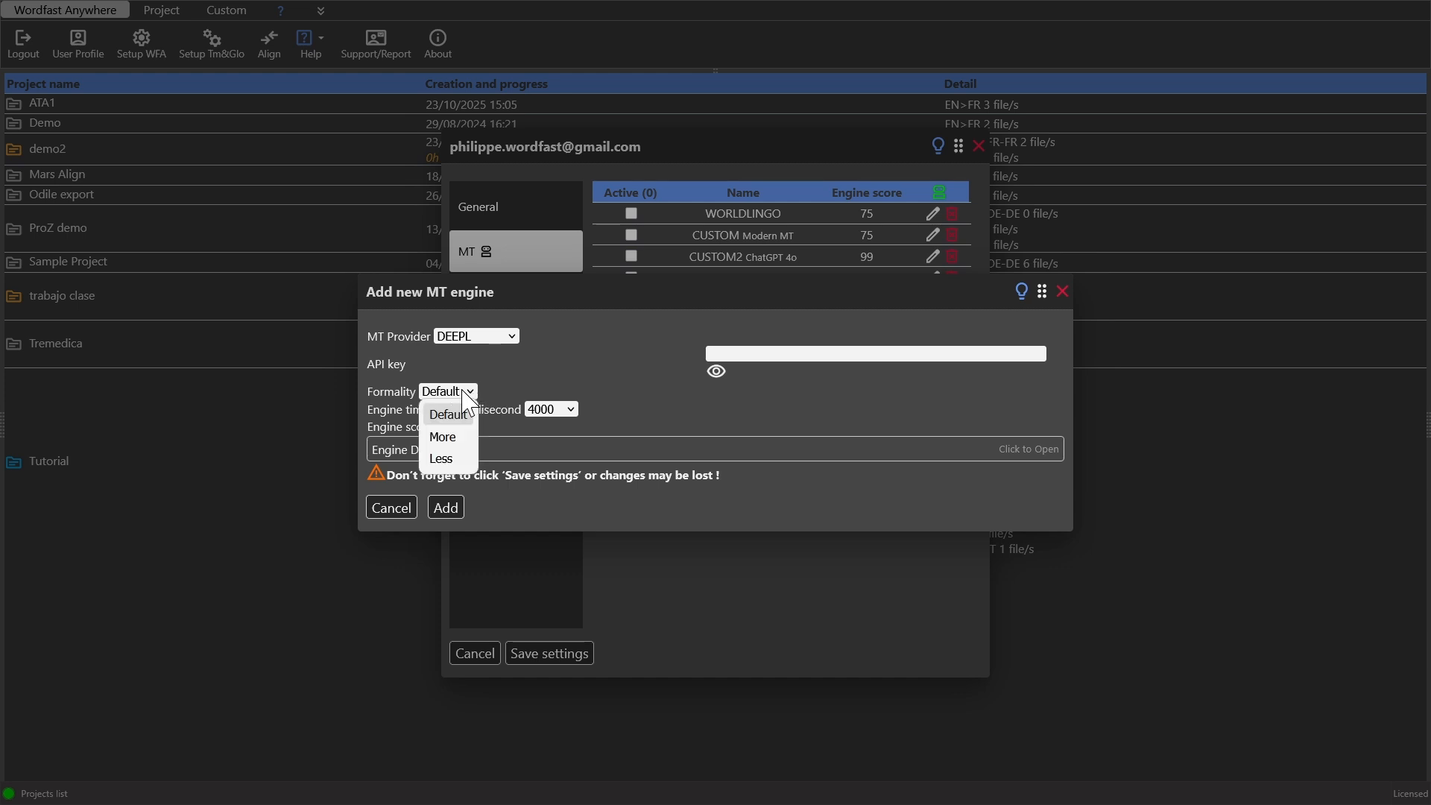
left_click(562, 360)
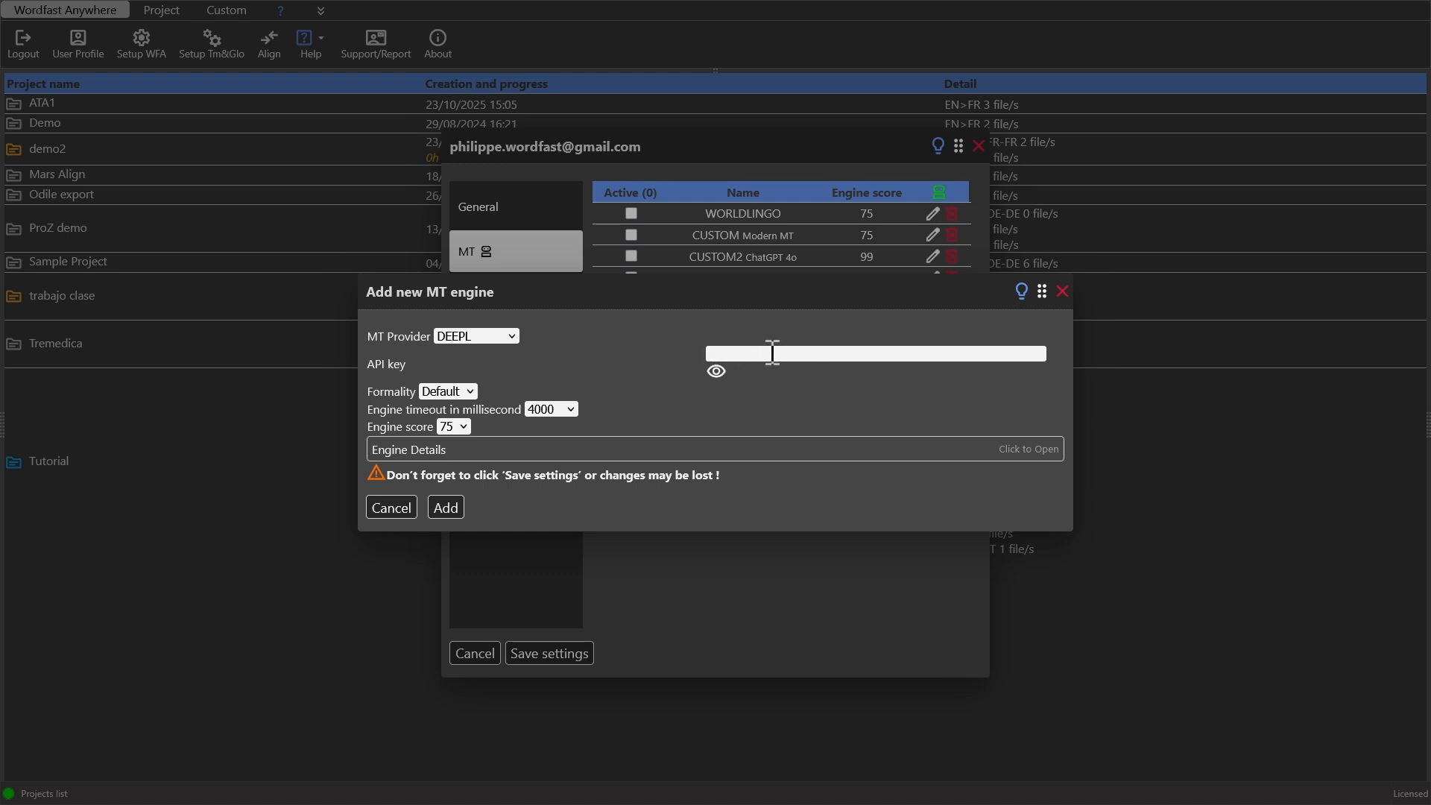
- Paste the DeepL API key and add the engine to the MT list
left_click(748, 352)
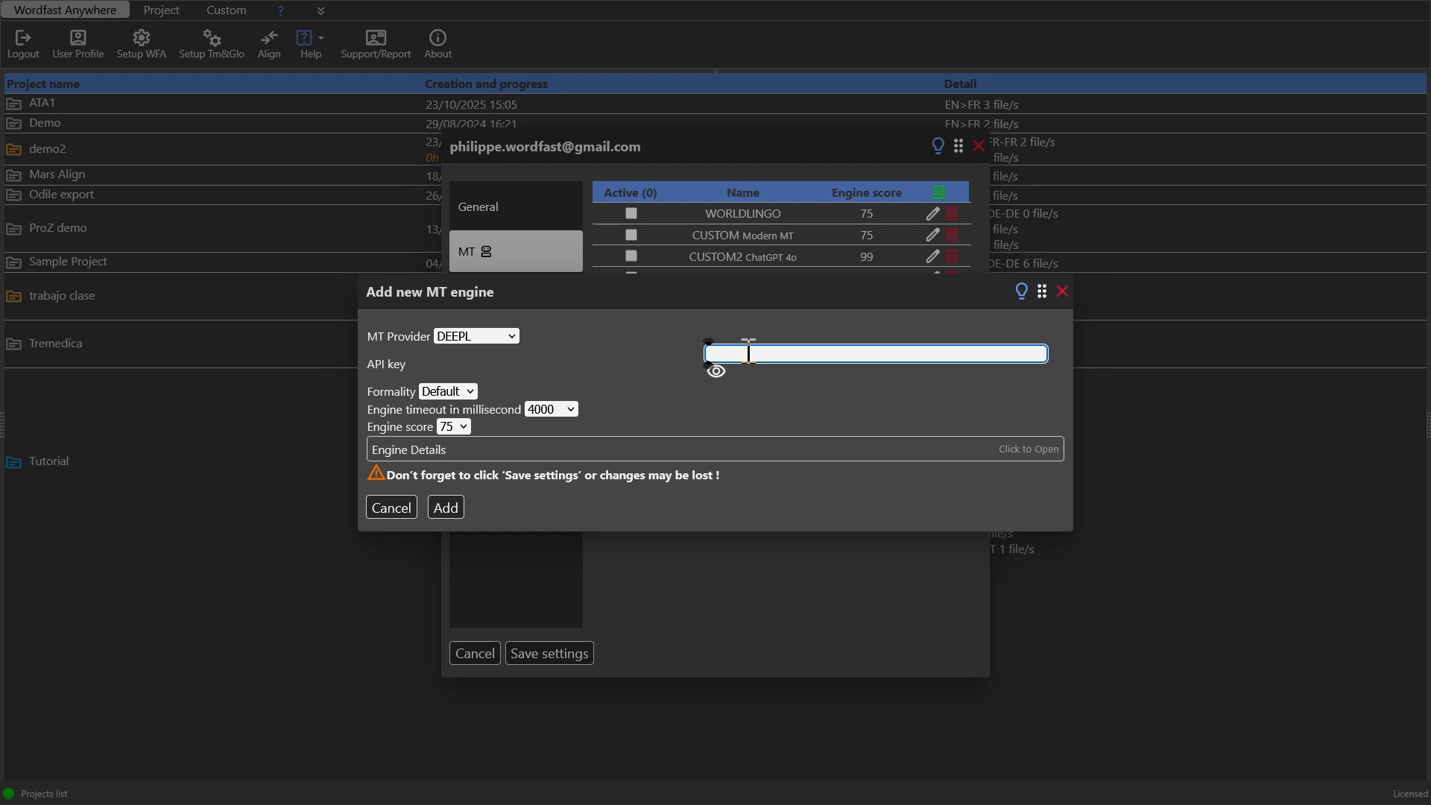
key("ctrl+v")
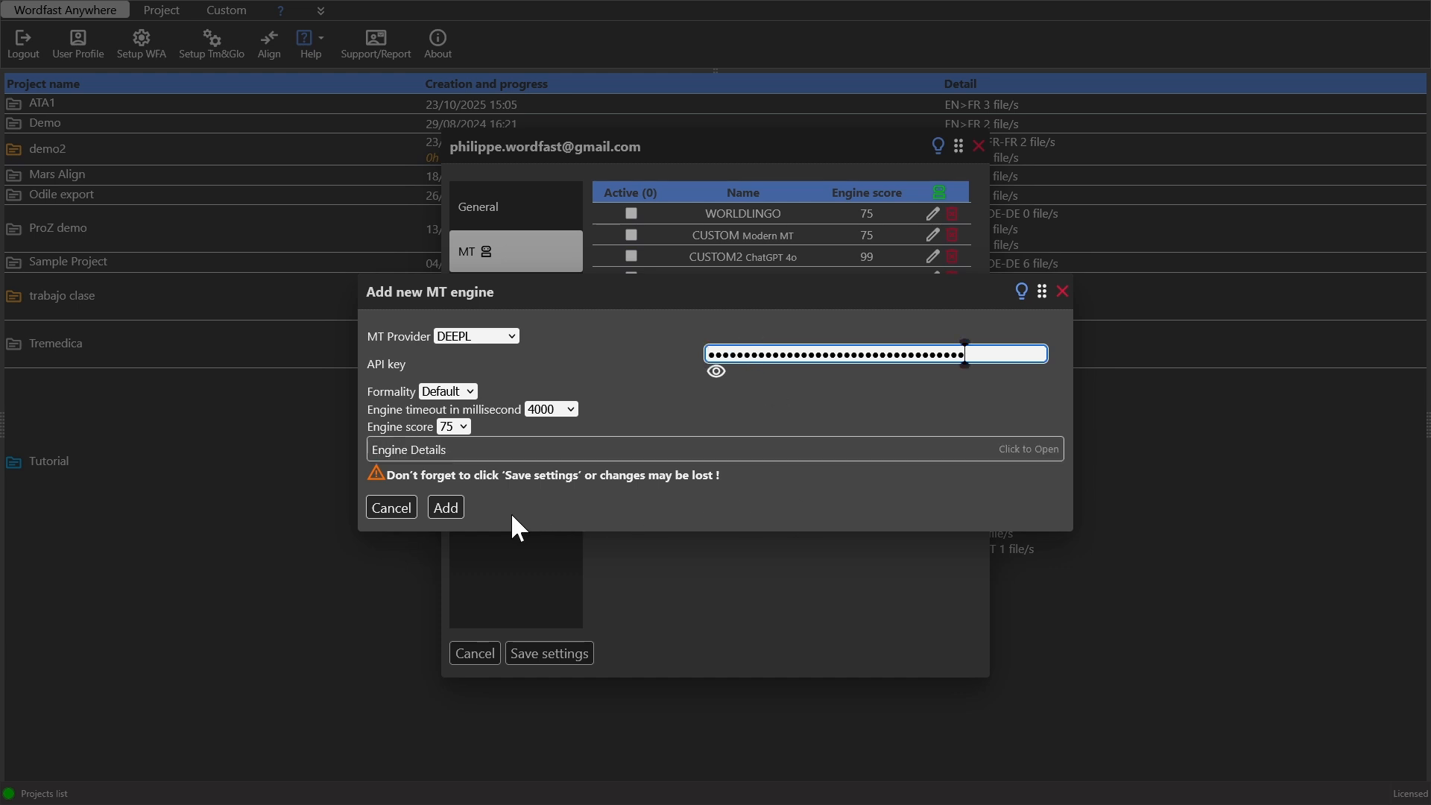
left_click(453, 505)
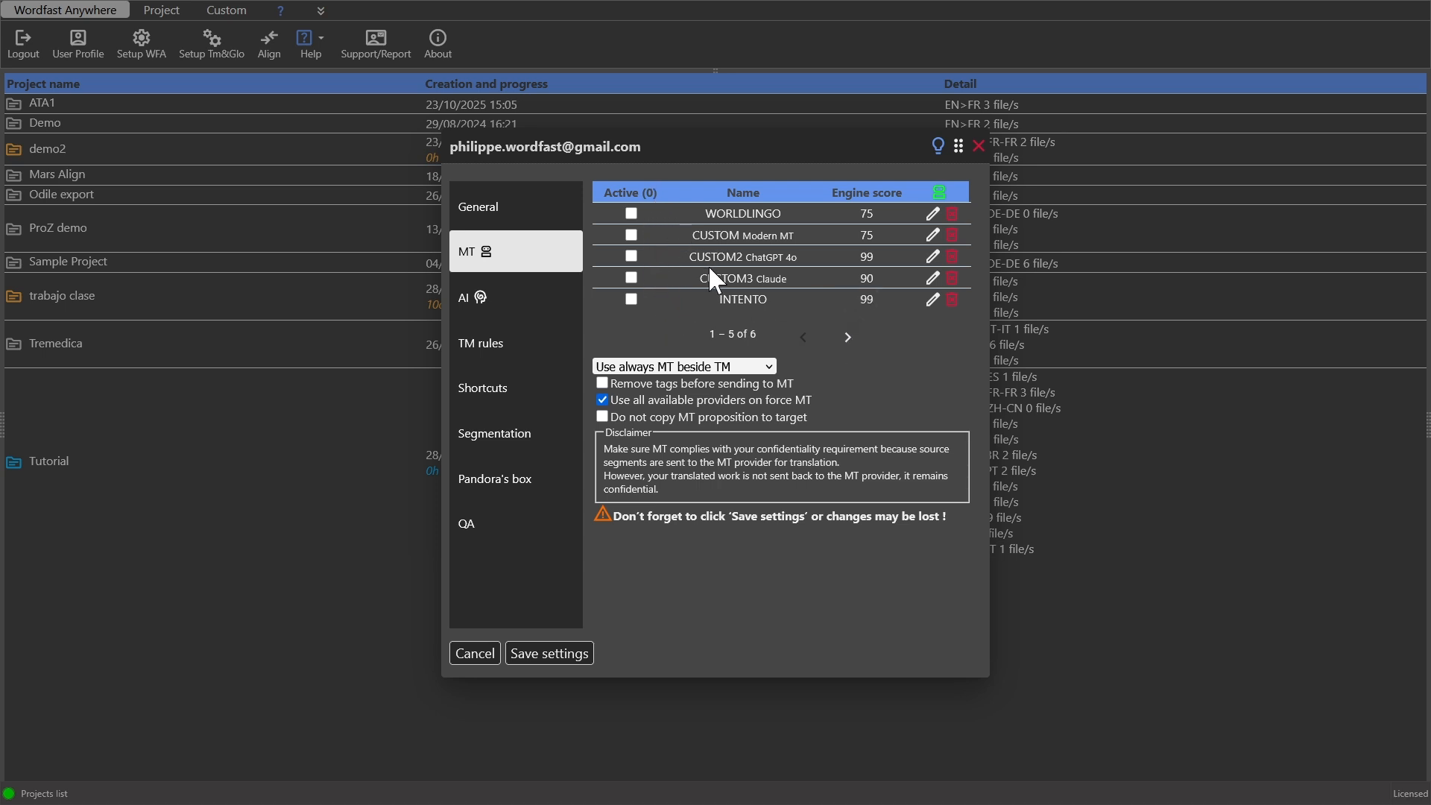
- Activate the DEEPL engine in the MT list and save the settings
left_click(847, 337)
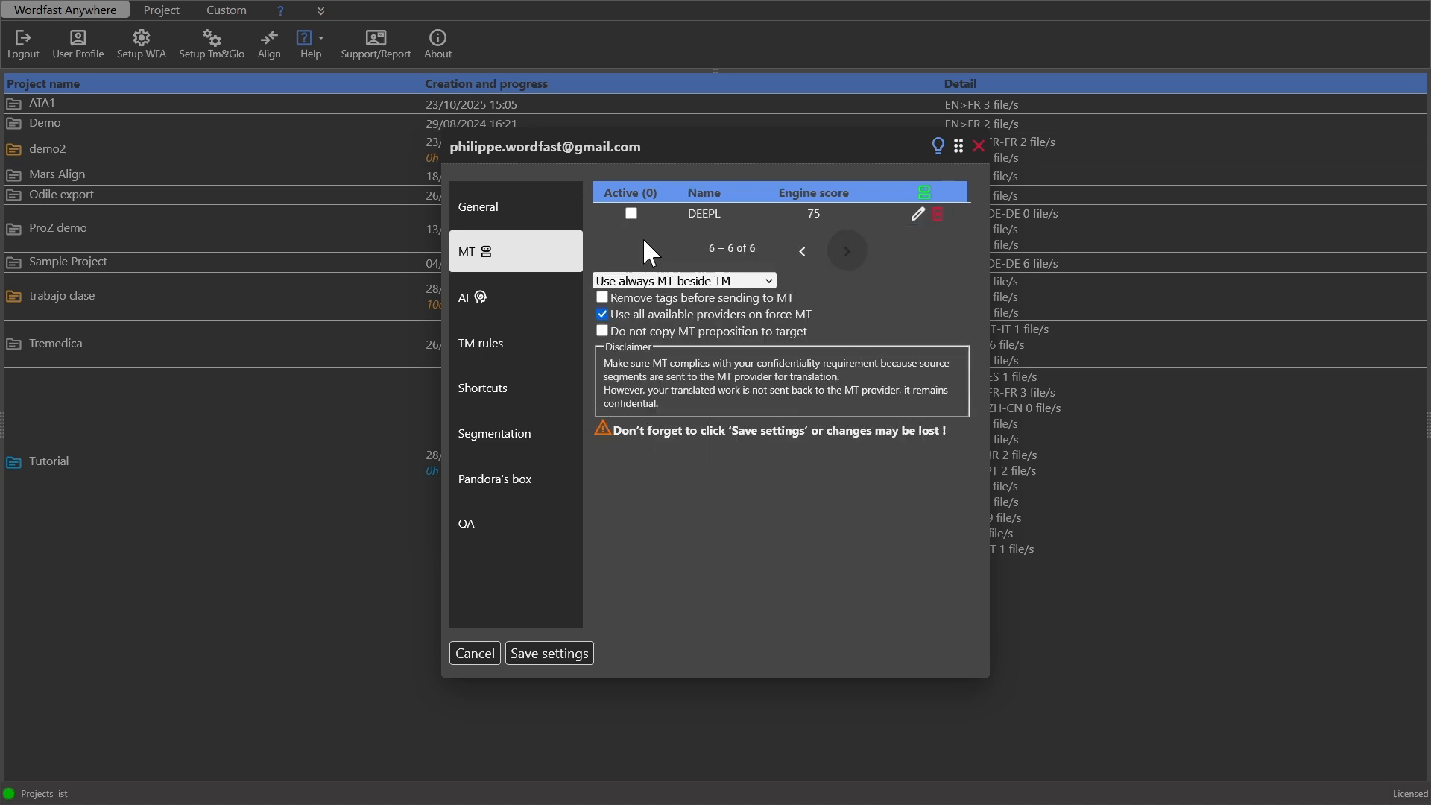
left_click(630, 214)
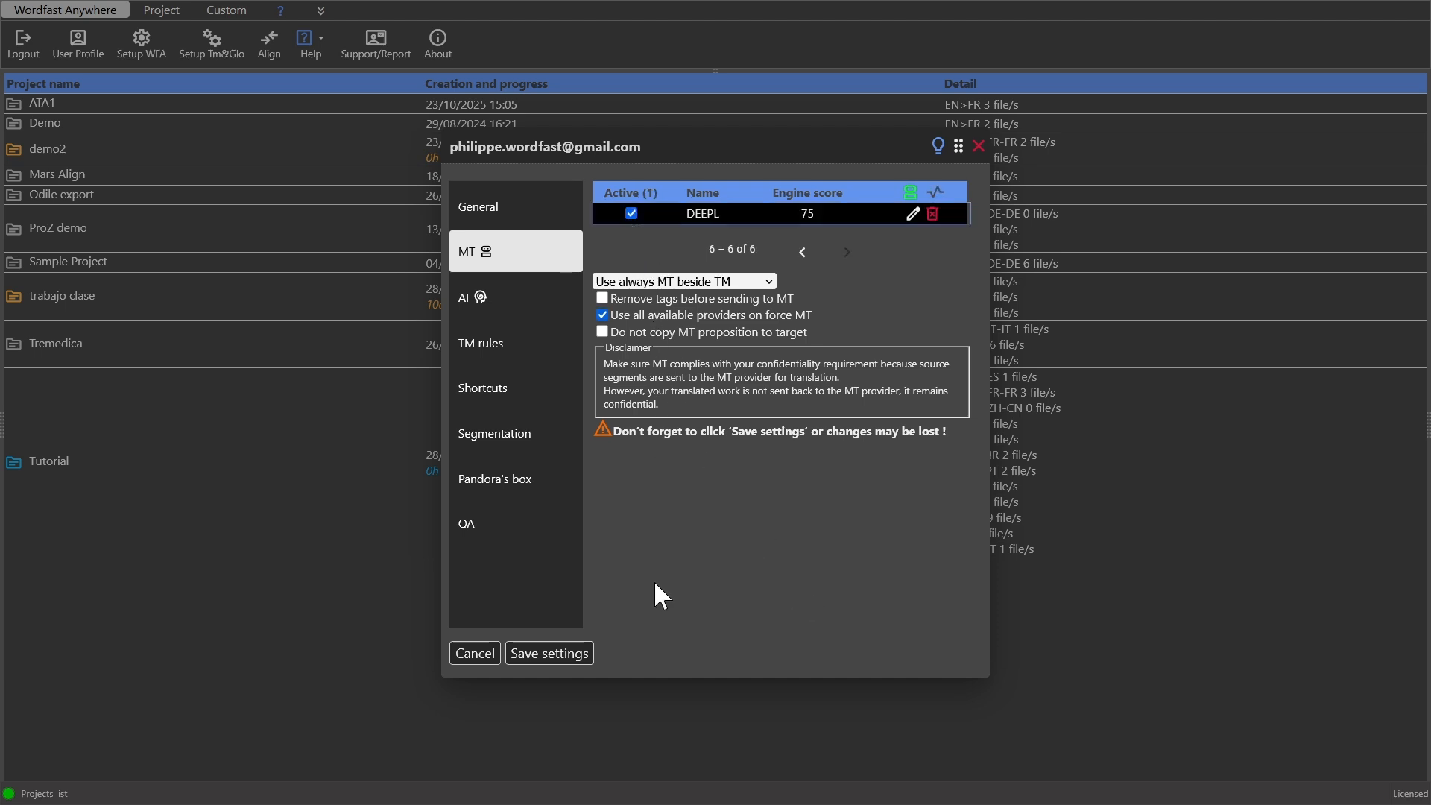
left_click(575, 655)
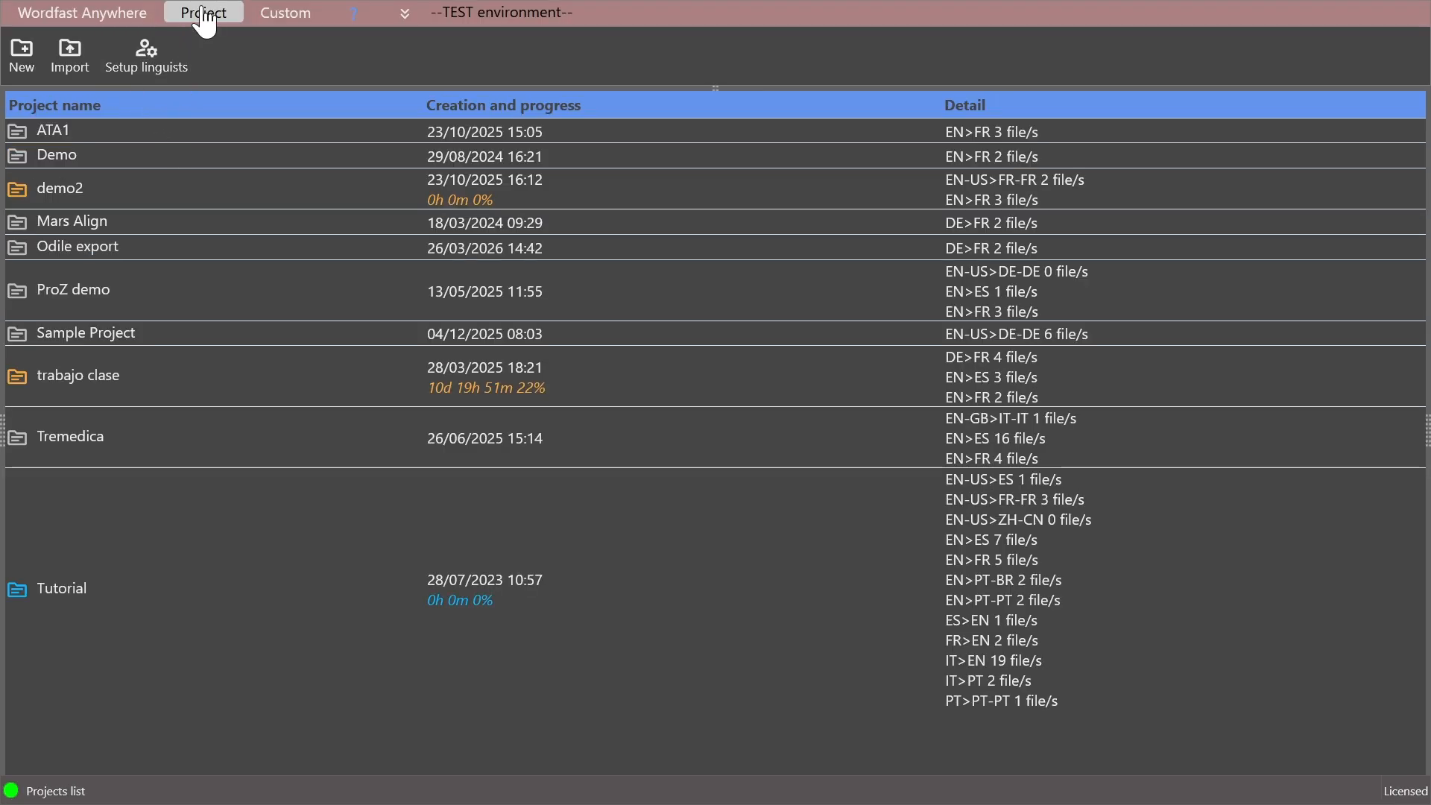
- Upload the local package test to WFA_en_es.glp from the MY GLP from PRO folder for project import
left_click(78, 75)
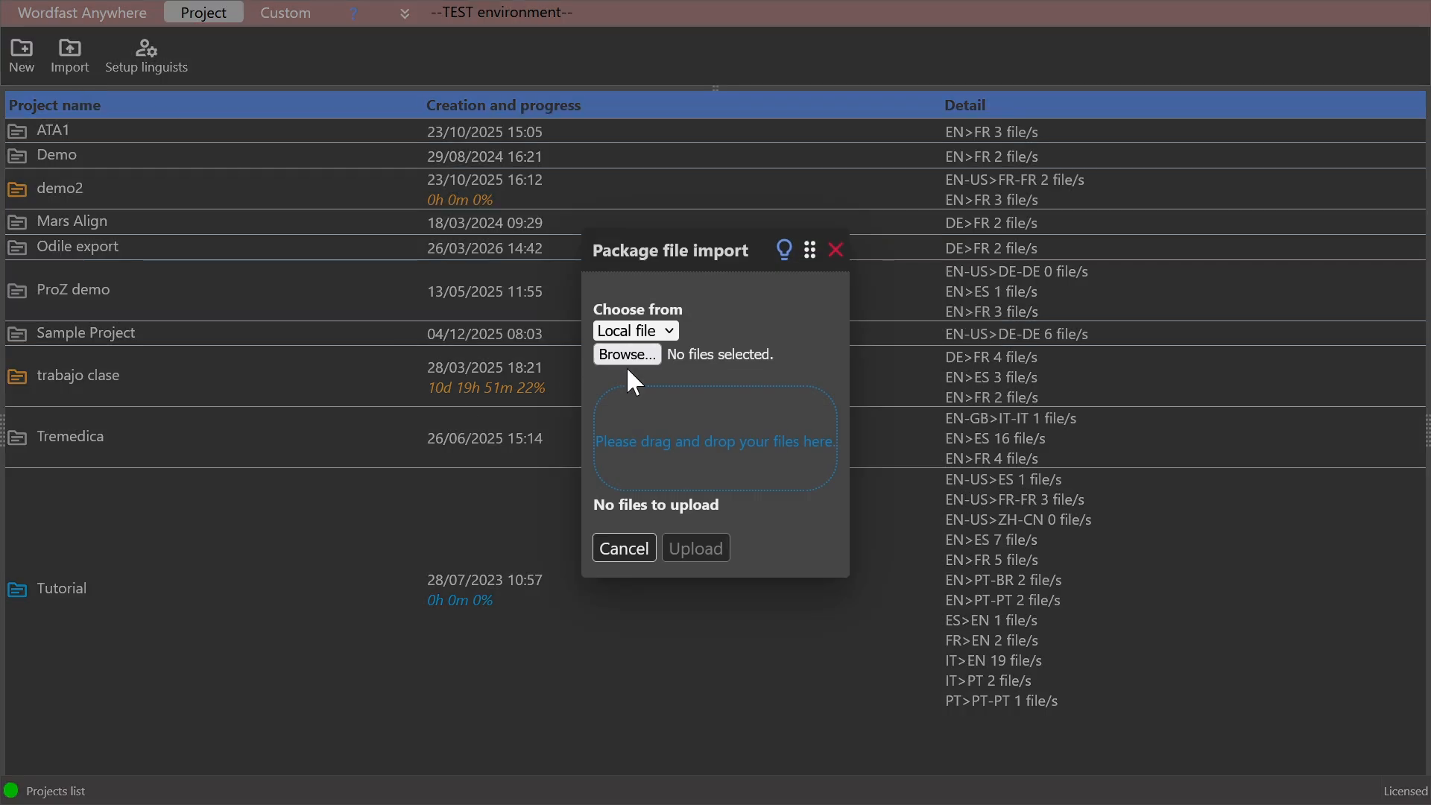
left_click_drag(692, 247, 258, 257)
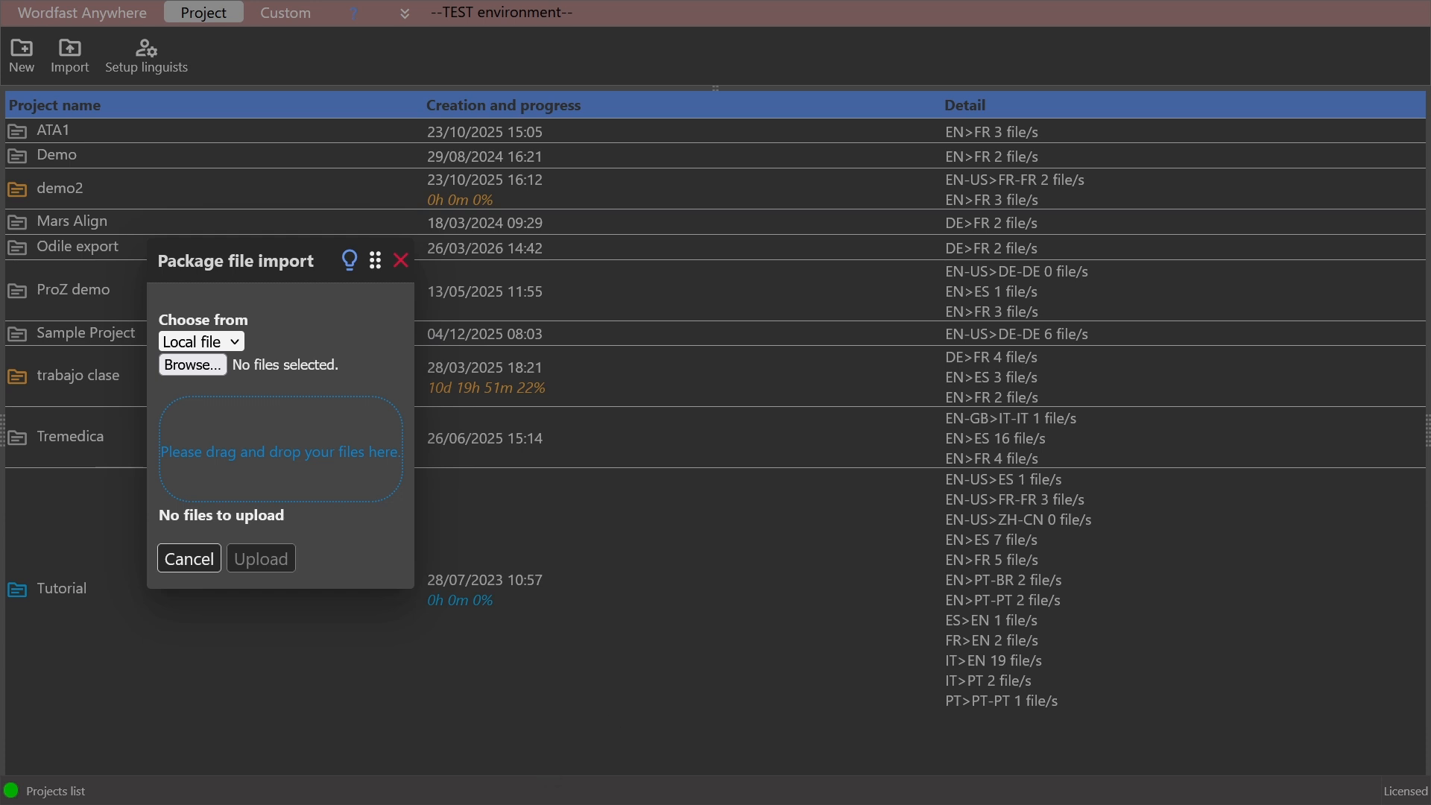
left_click_drag(594, 184, 922, 184)
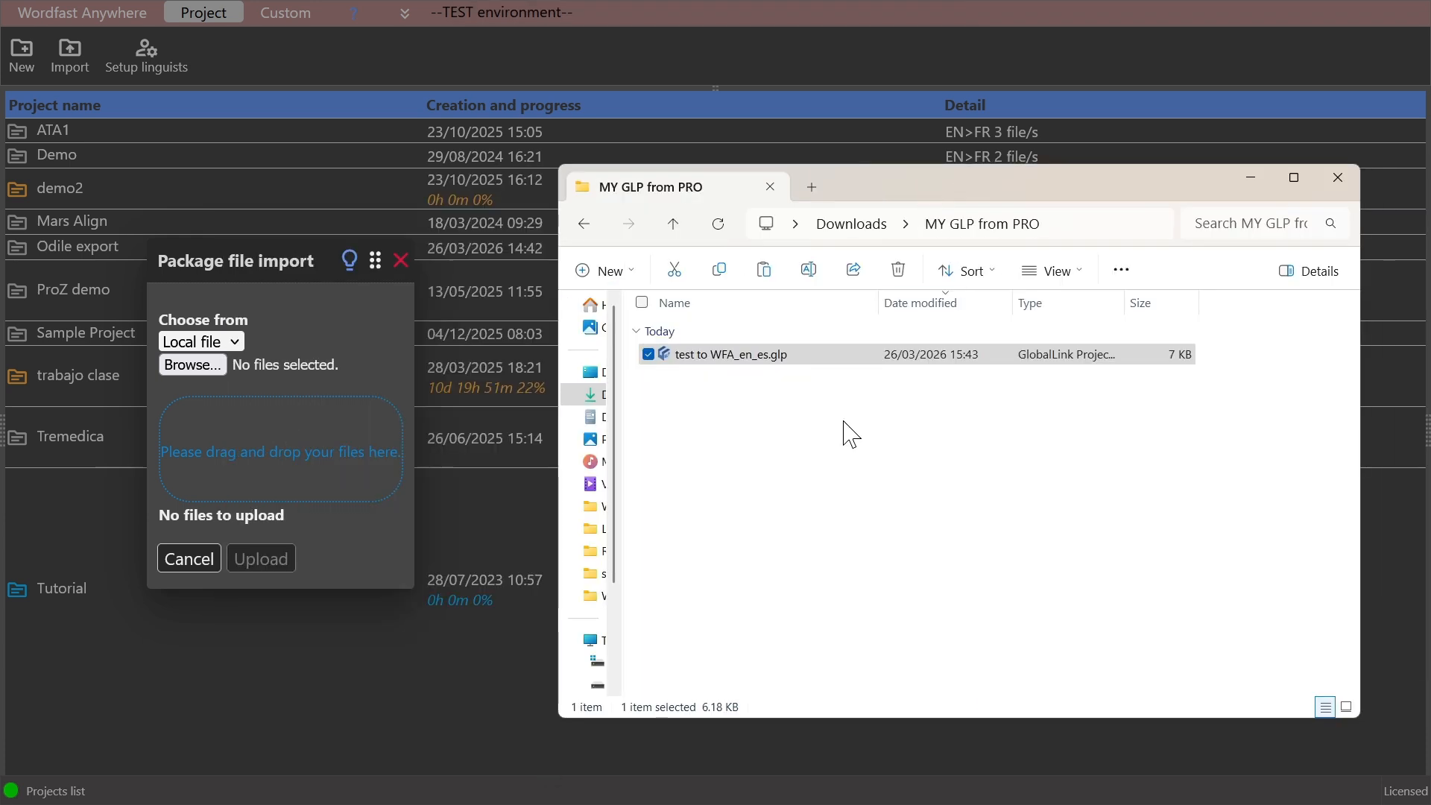
left_click(789, 355)
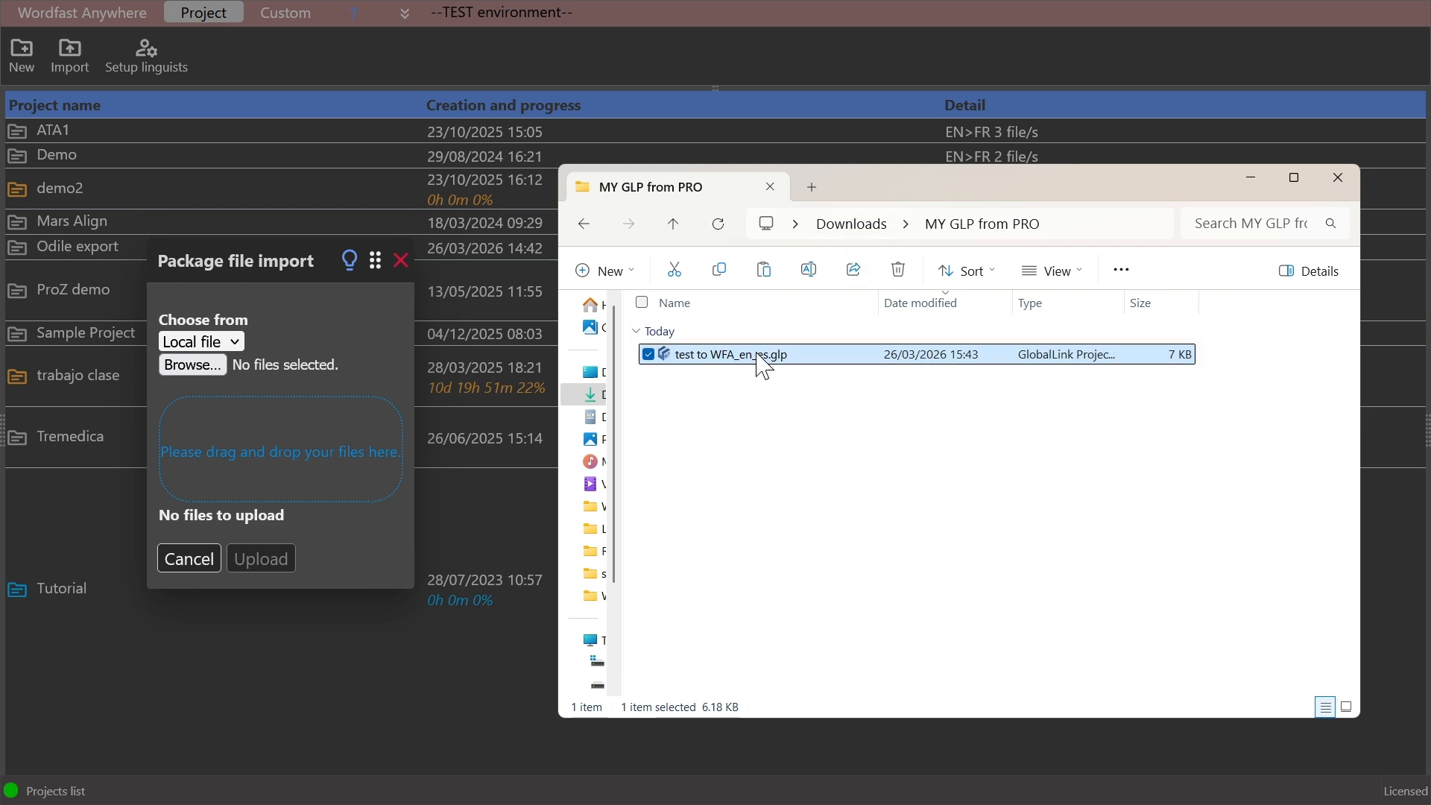
left_click_drag(758, 361, 292, 423)
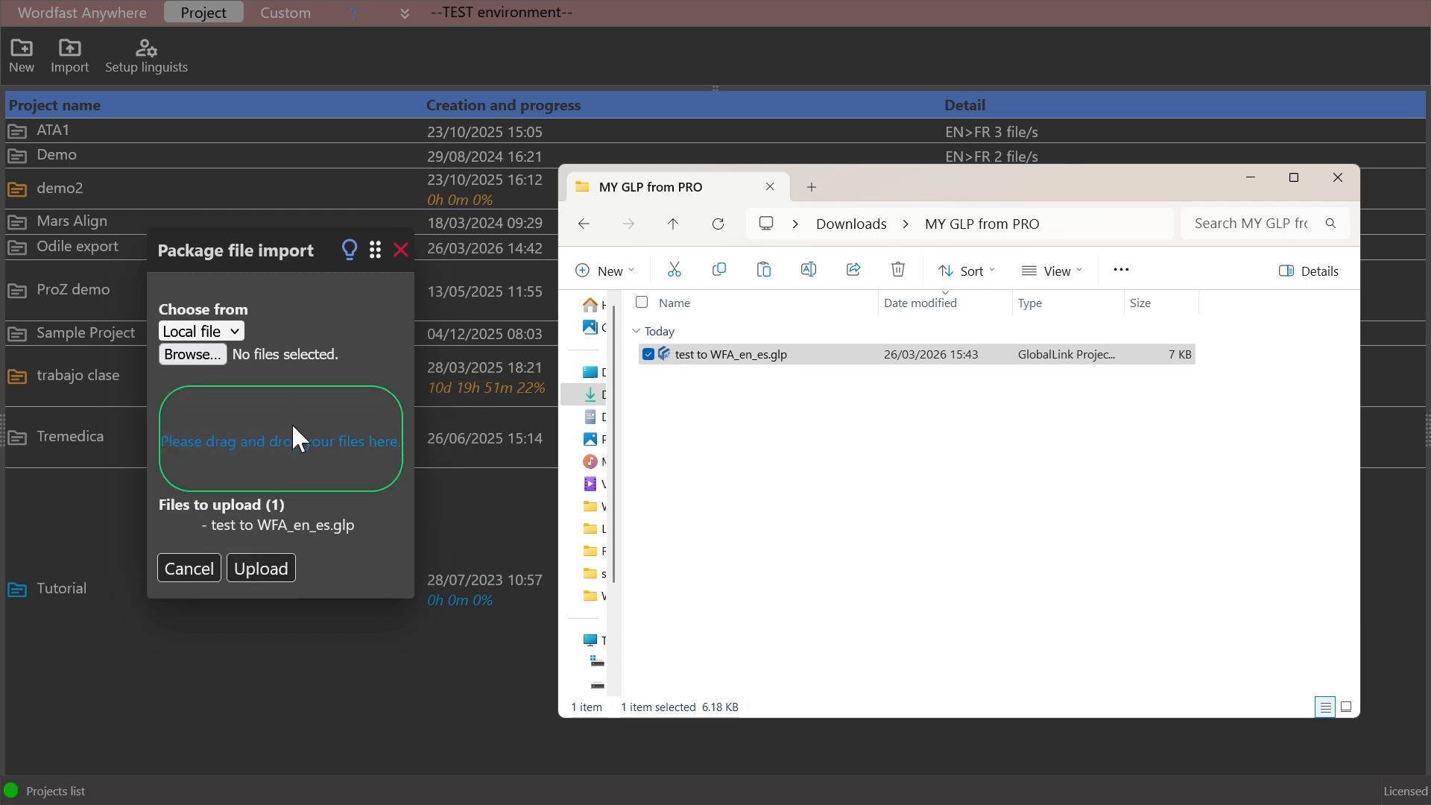
left_click(273, 578)
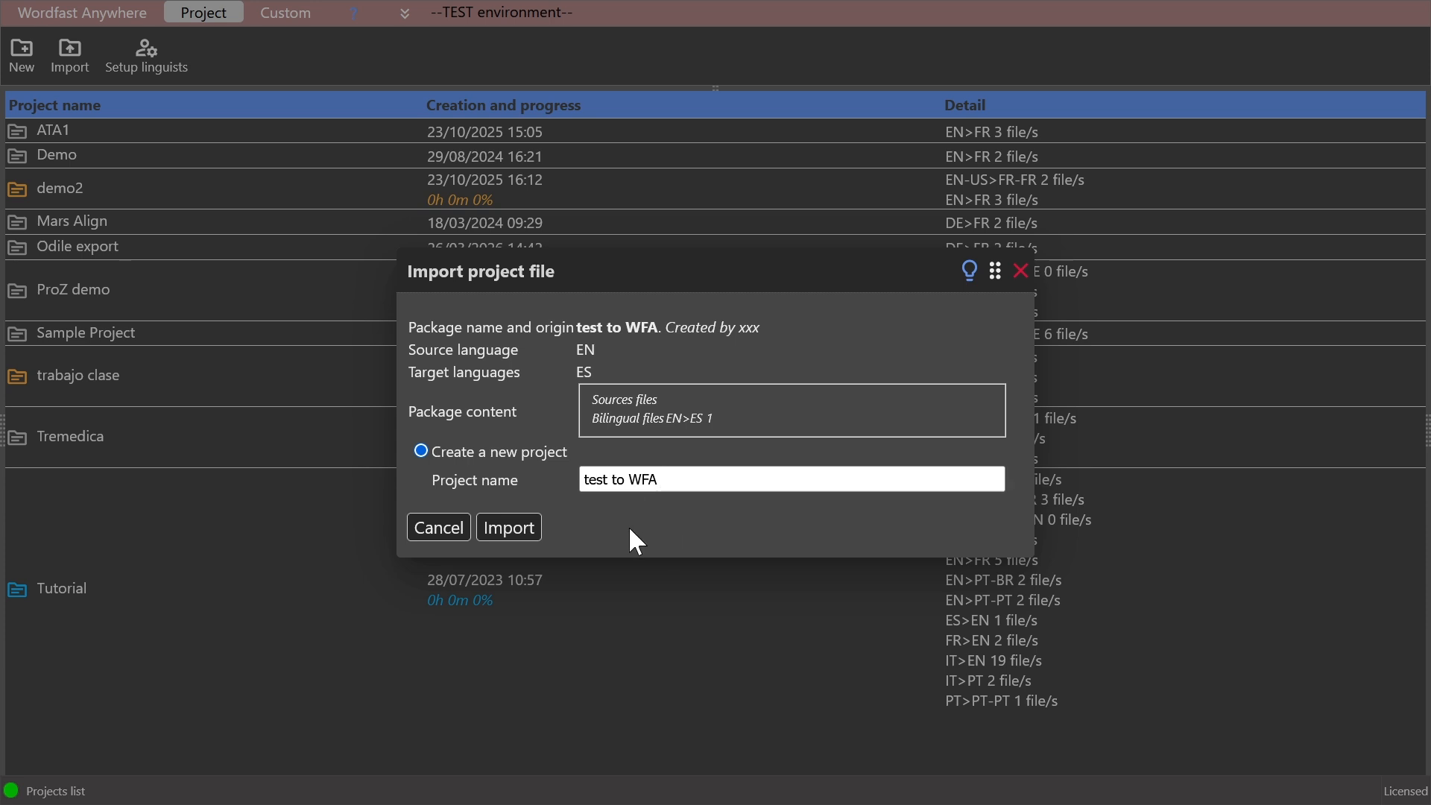
- Import the uploaded package as a new project named test to WFA and open that project
left_click(513, 534)
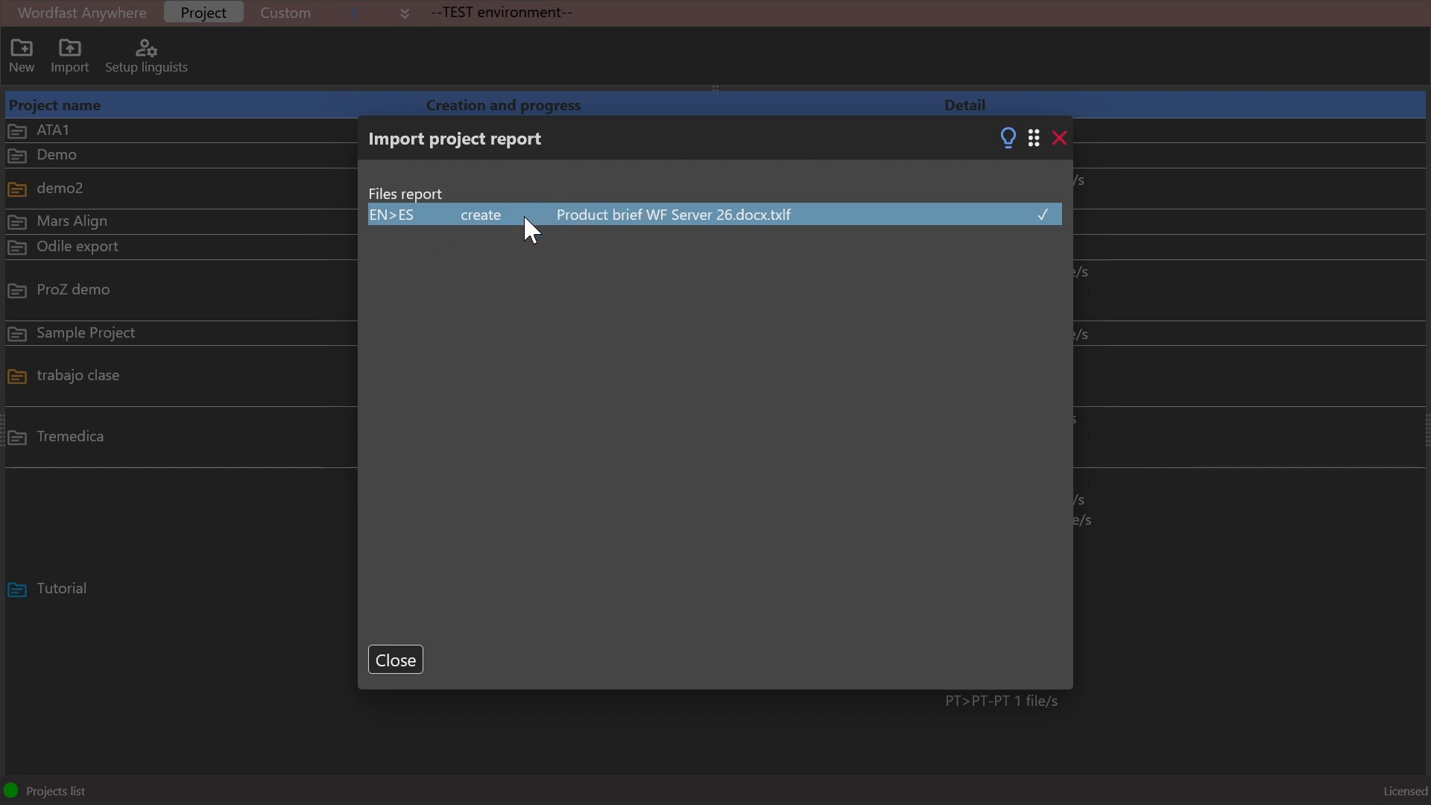
left_click(409, 664)
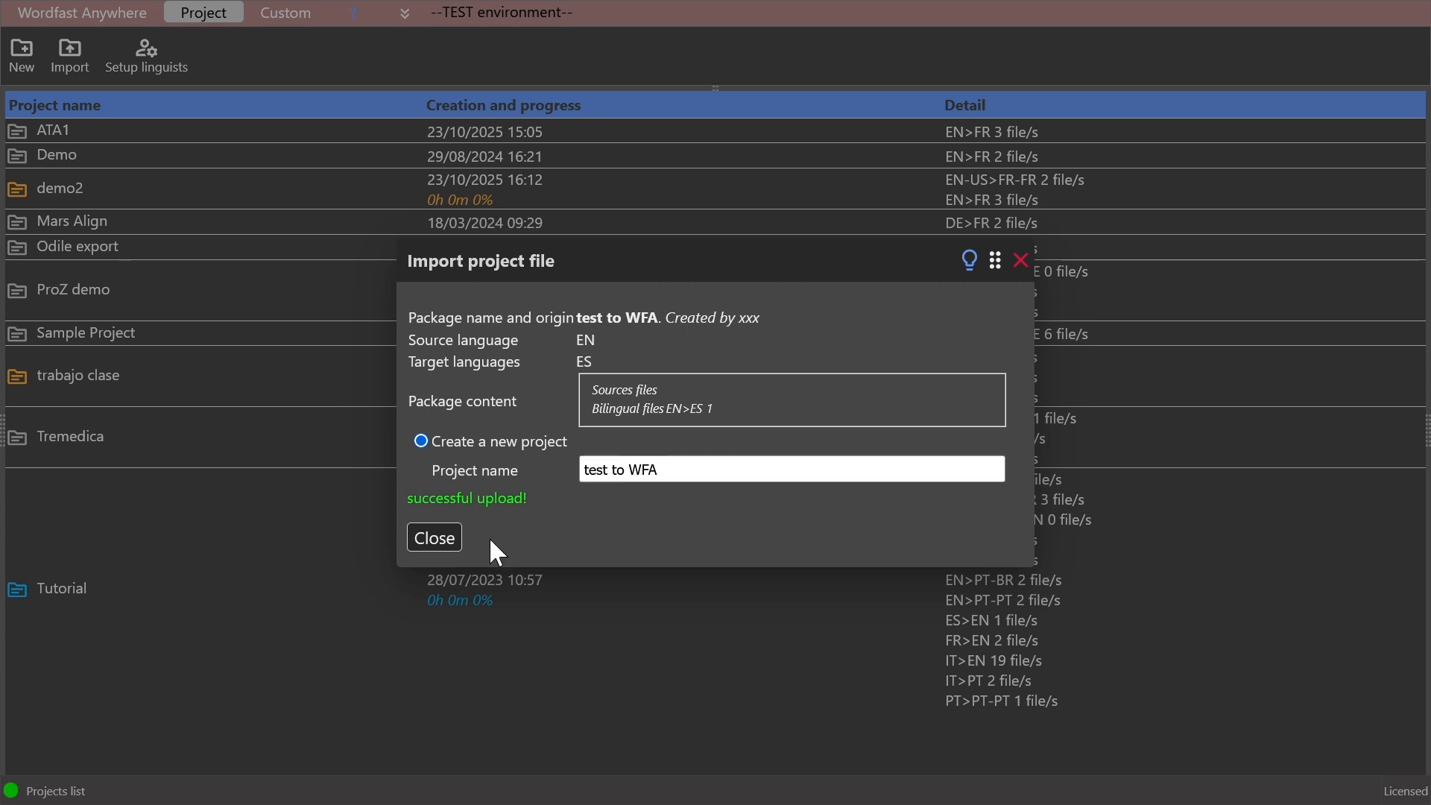
left_click(448, 538)
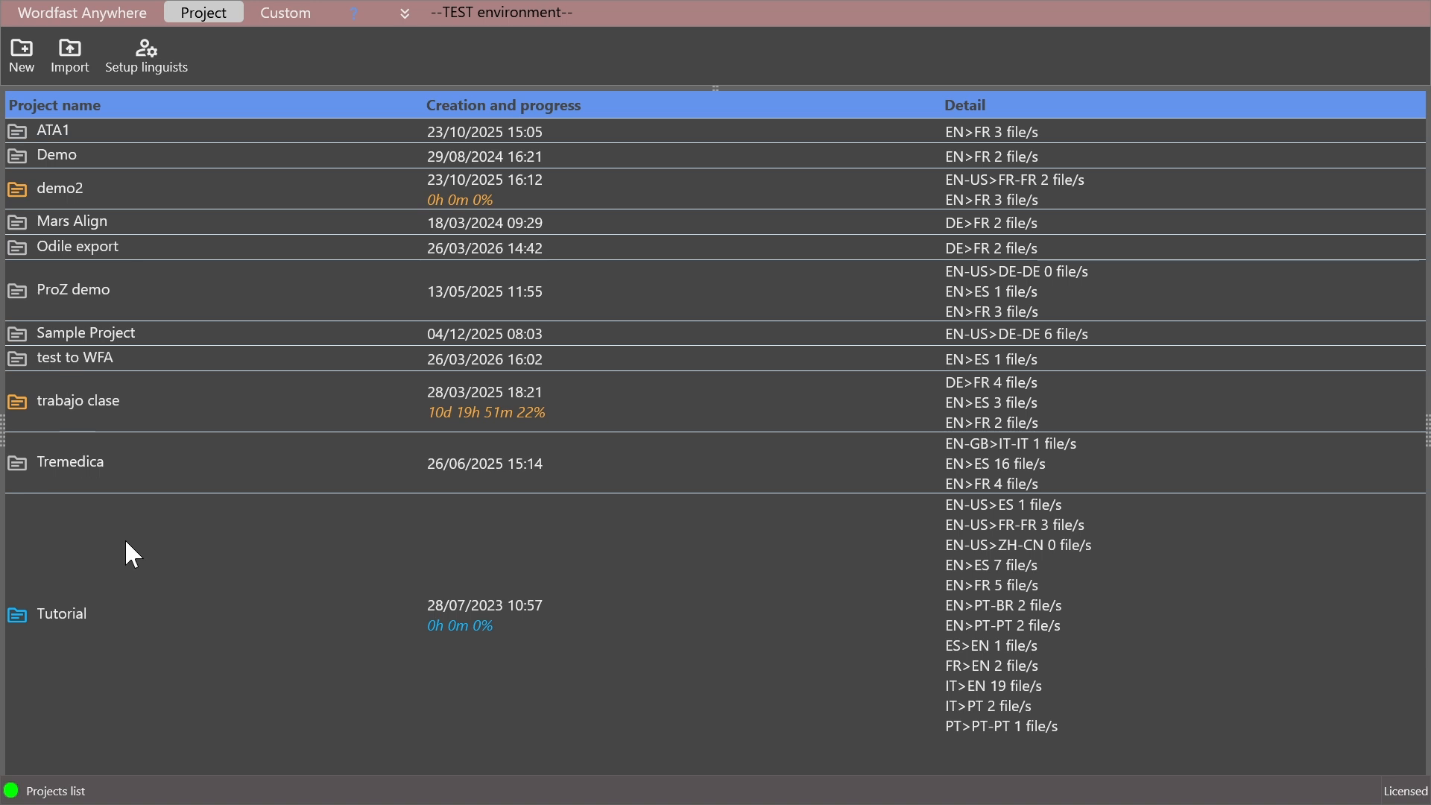
double_click(78, 360)
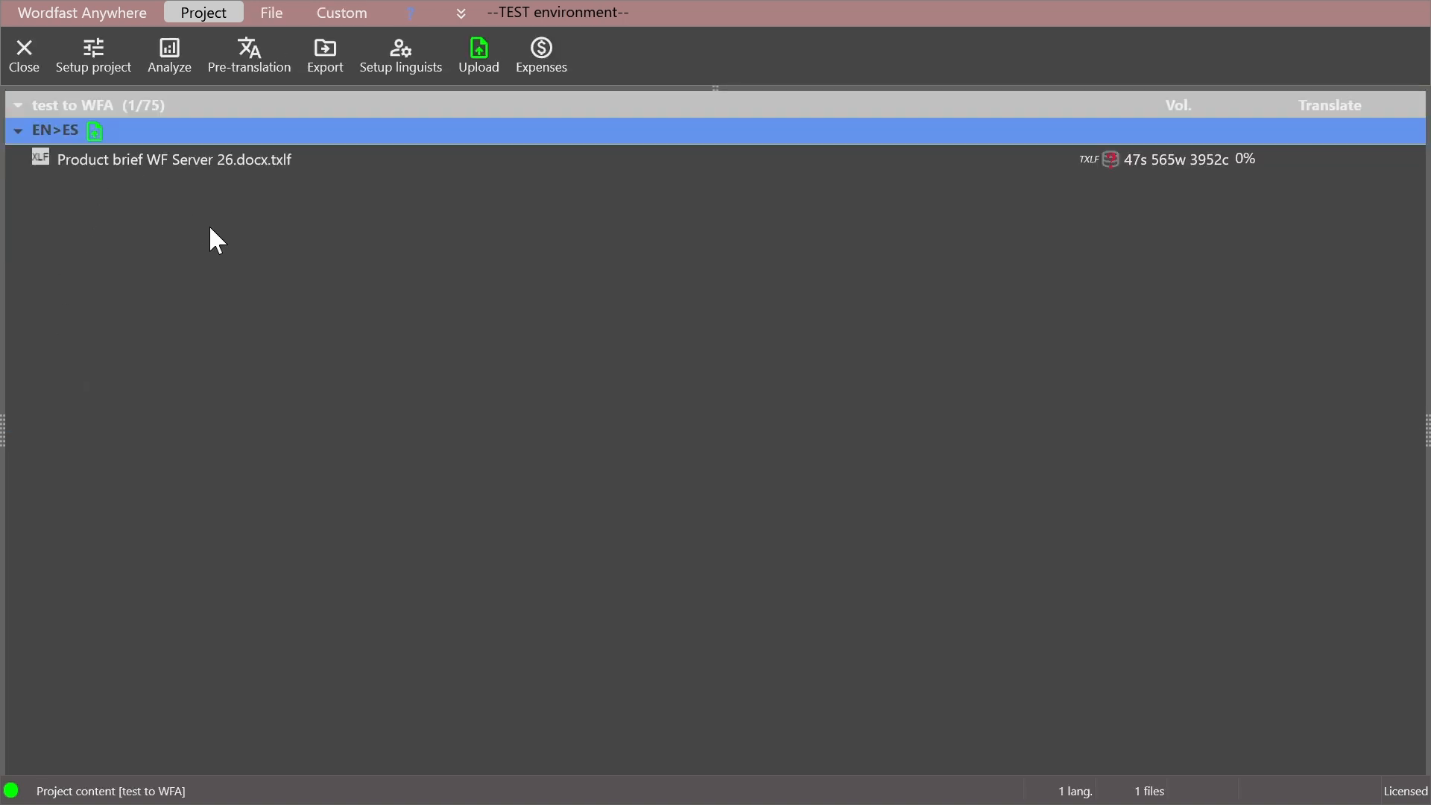
- Pre-translate Product brief WF Server 26.docx.txlf using DEEPL for segments without a match, and close the pre-translation report
left_click(203, 158)
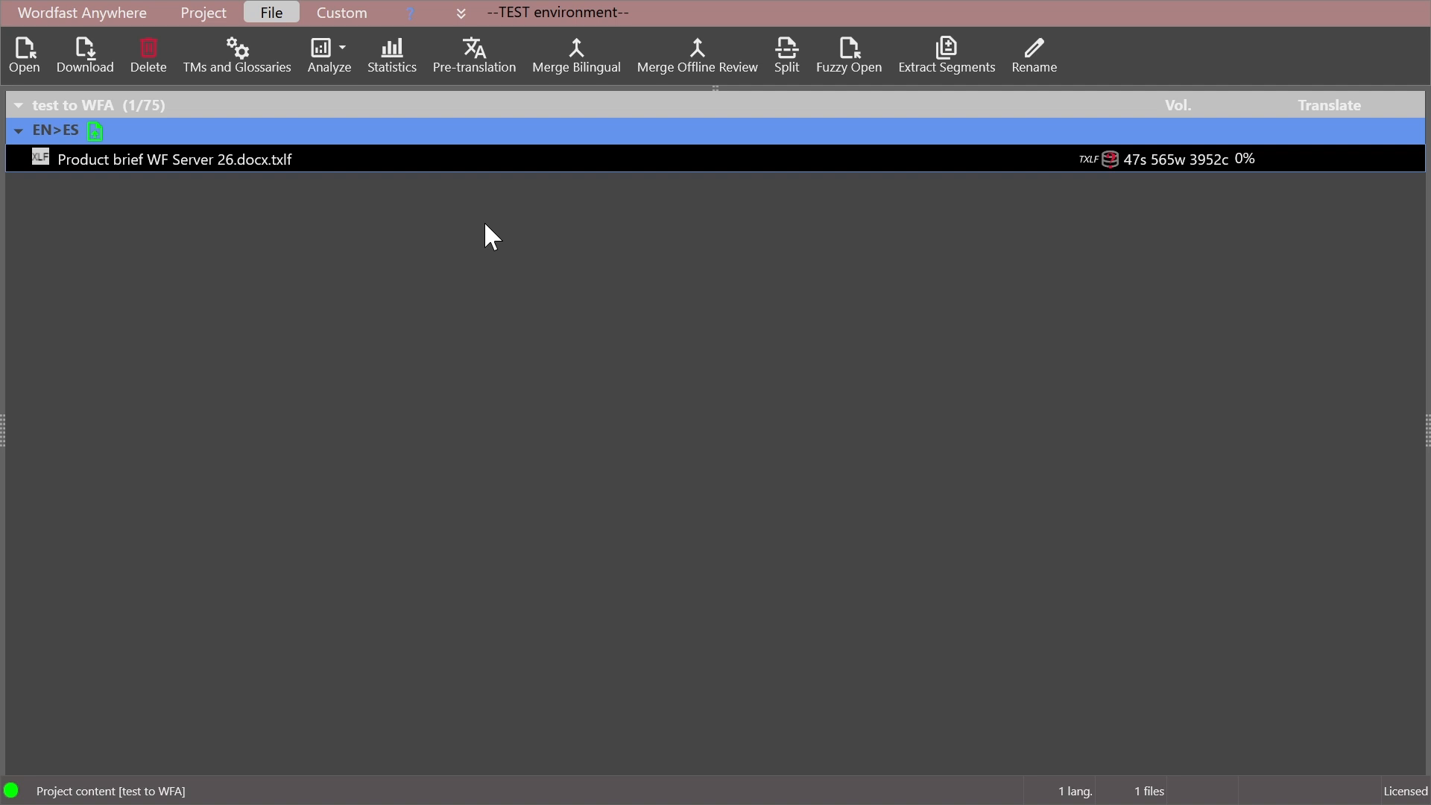
left_click(493, 49)
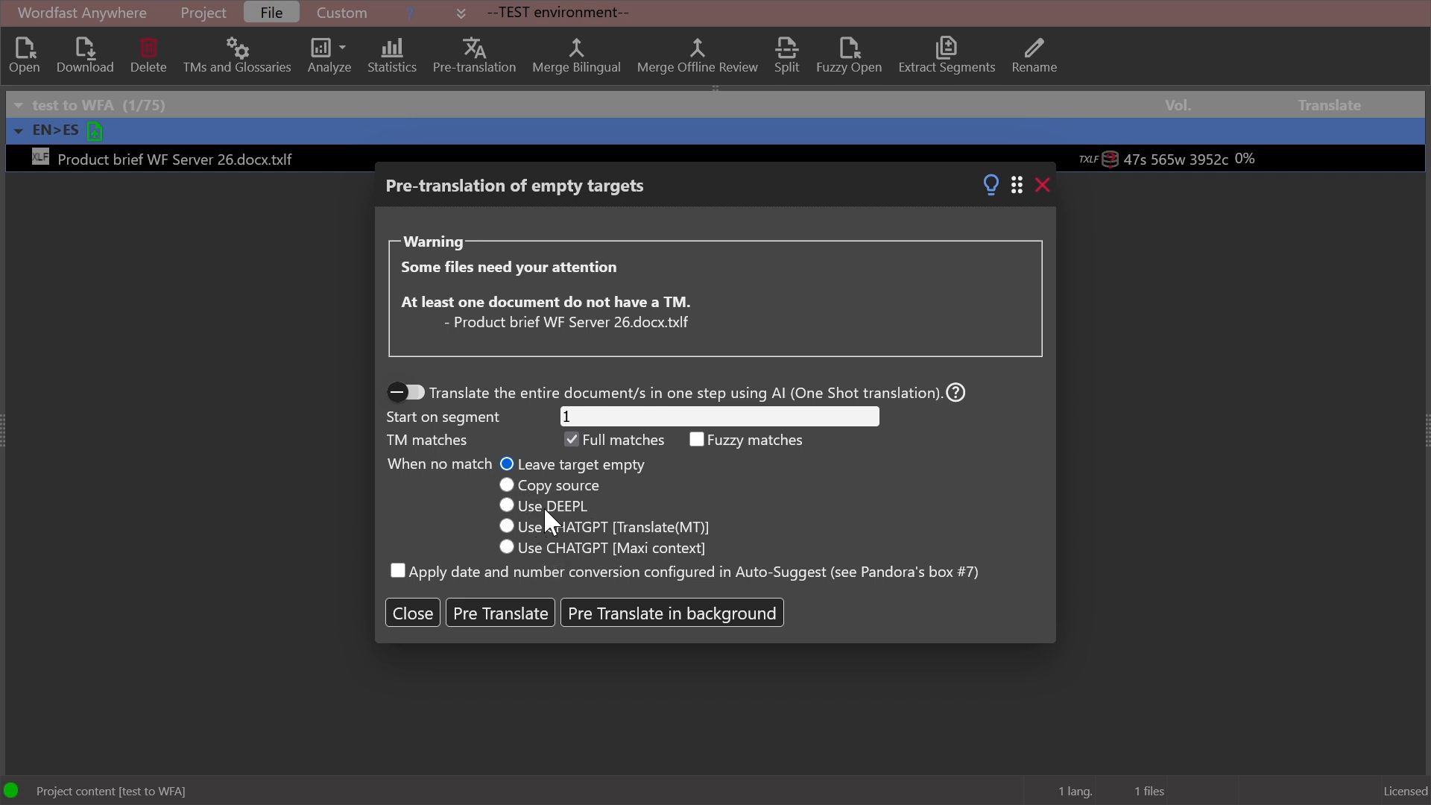
left_click(508, 507)
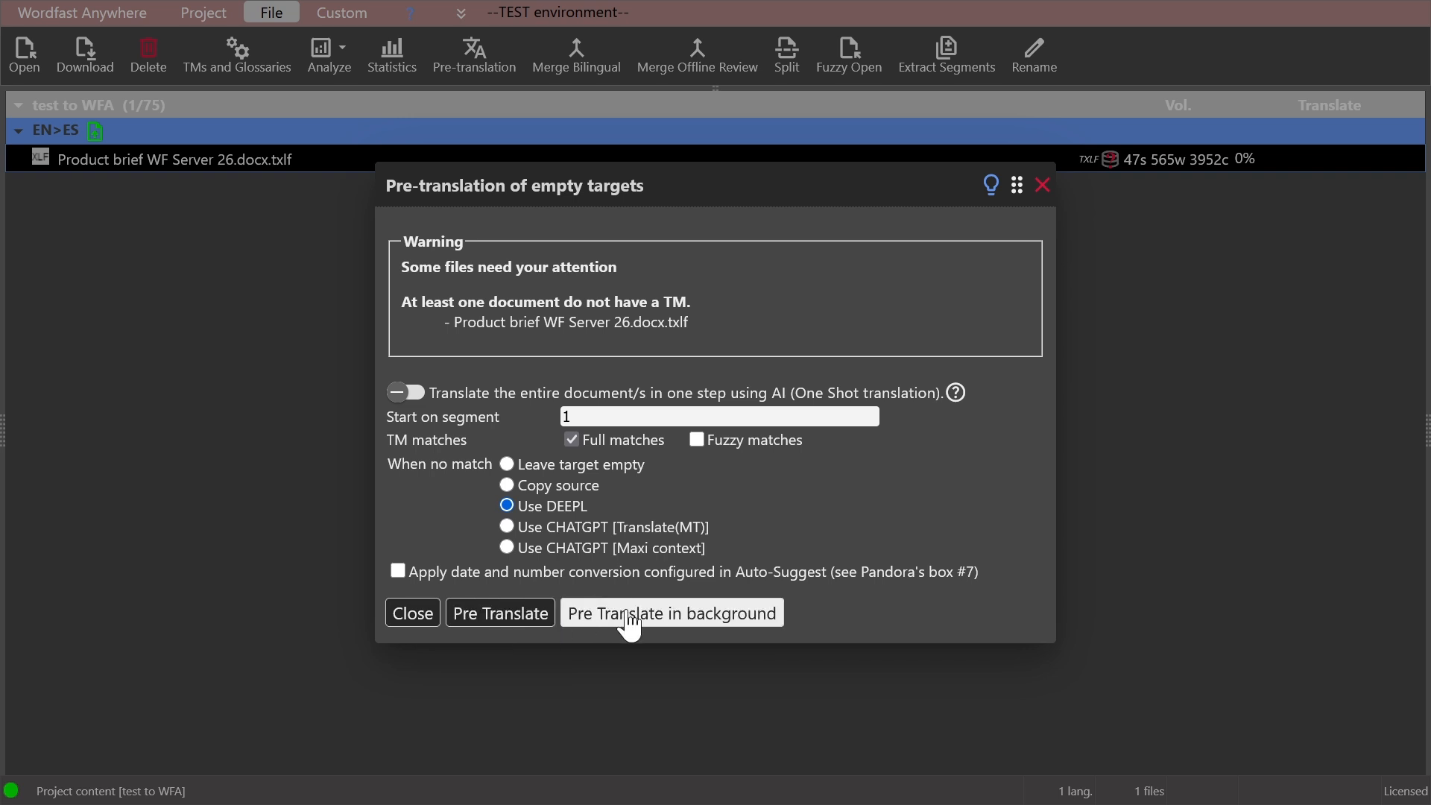
left_click(519, 621)
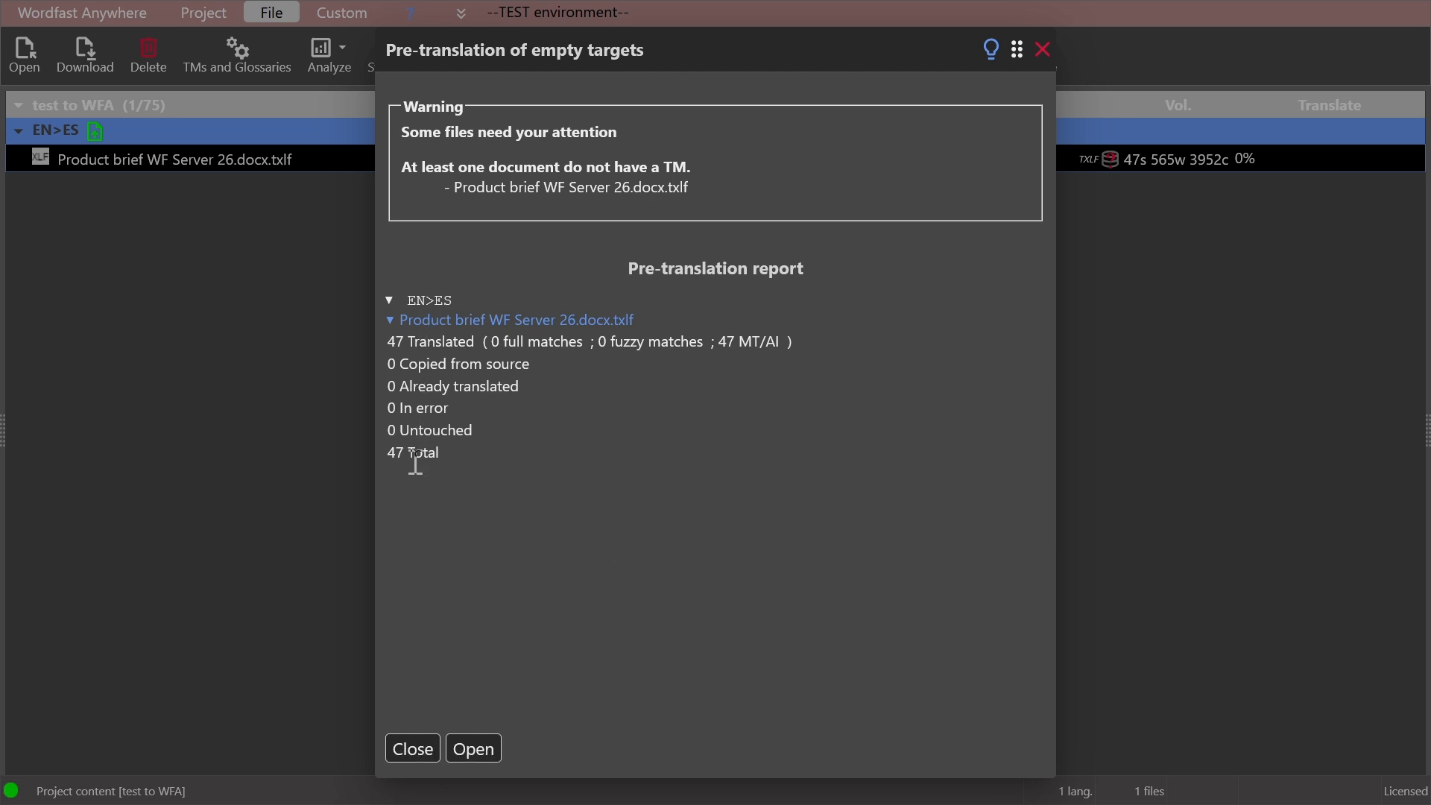
left_click(397, 749)
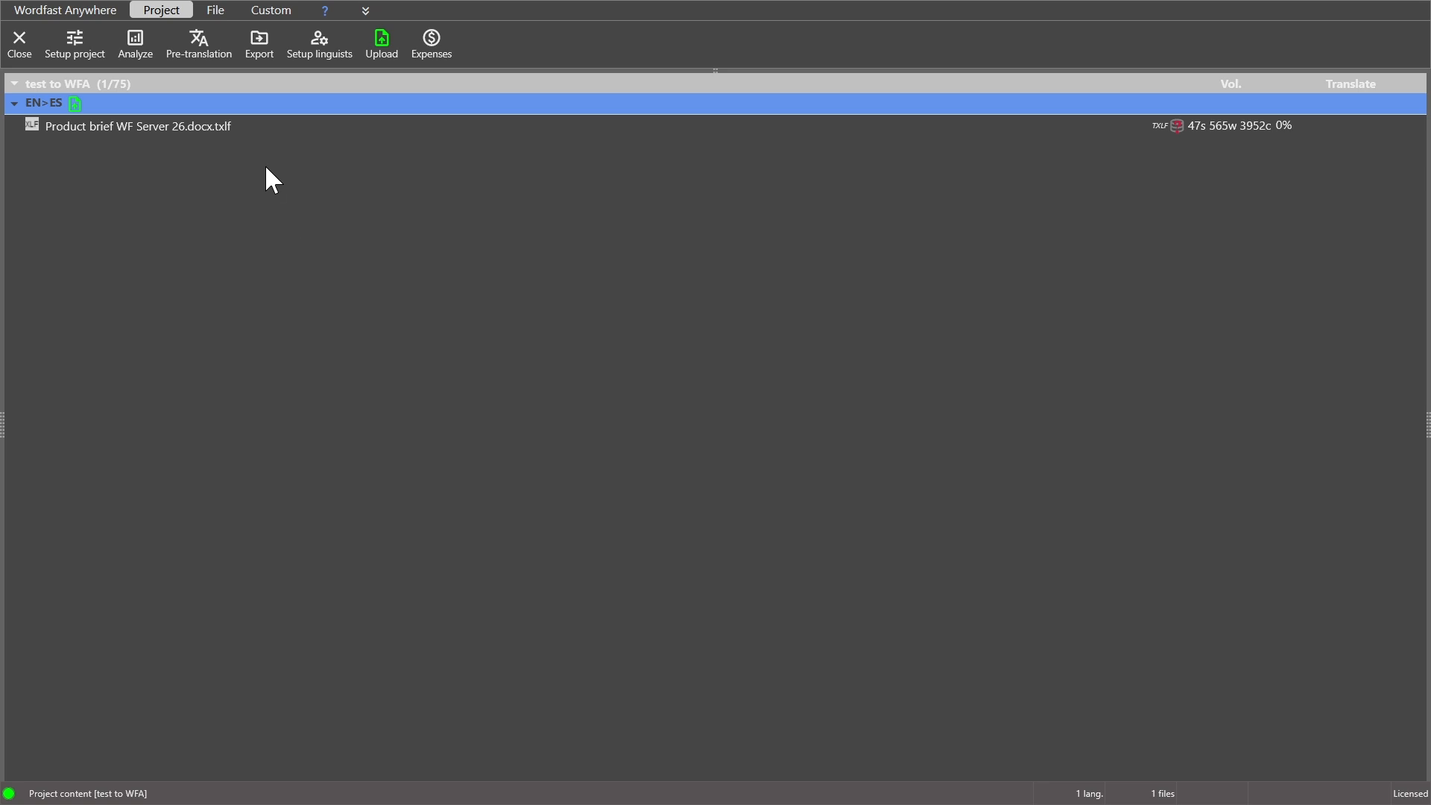
- Export the project as a GLP package with its TXLF files, named Return to WFP_EN, and download it
left_click(261, 46)
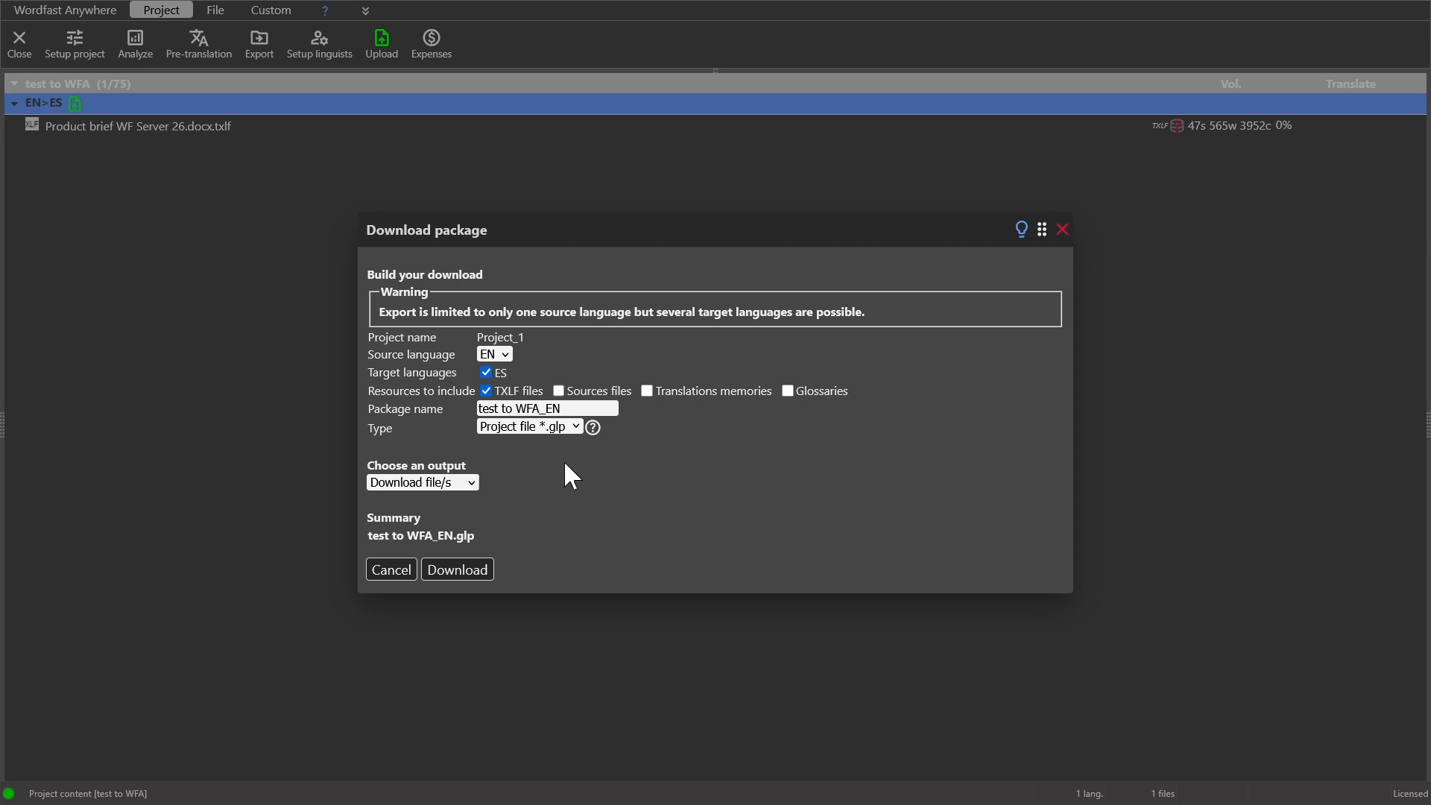
double_click(485, 410)
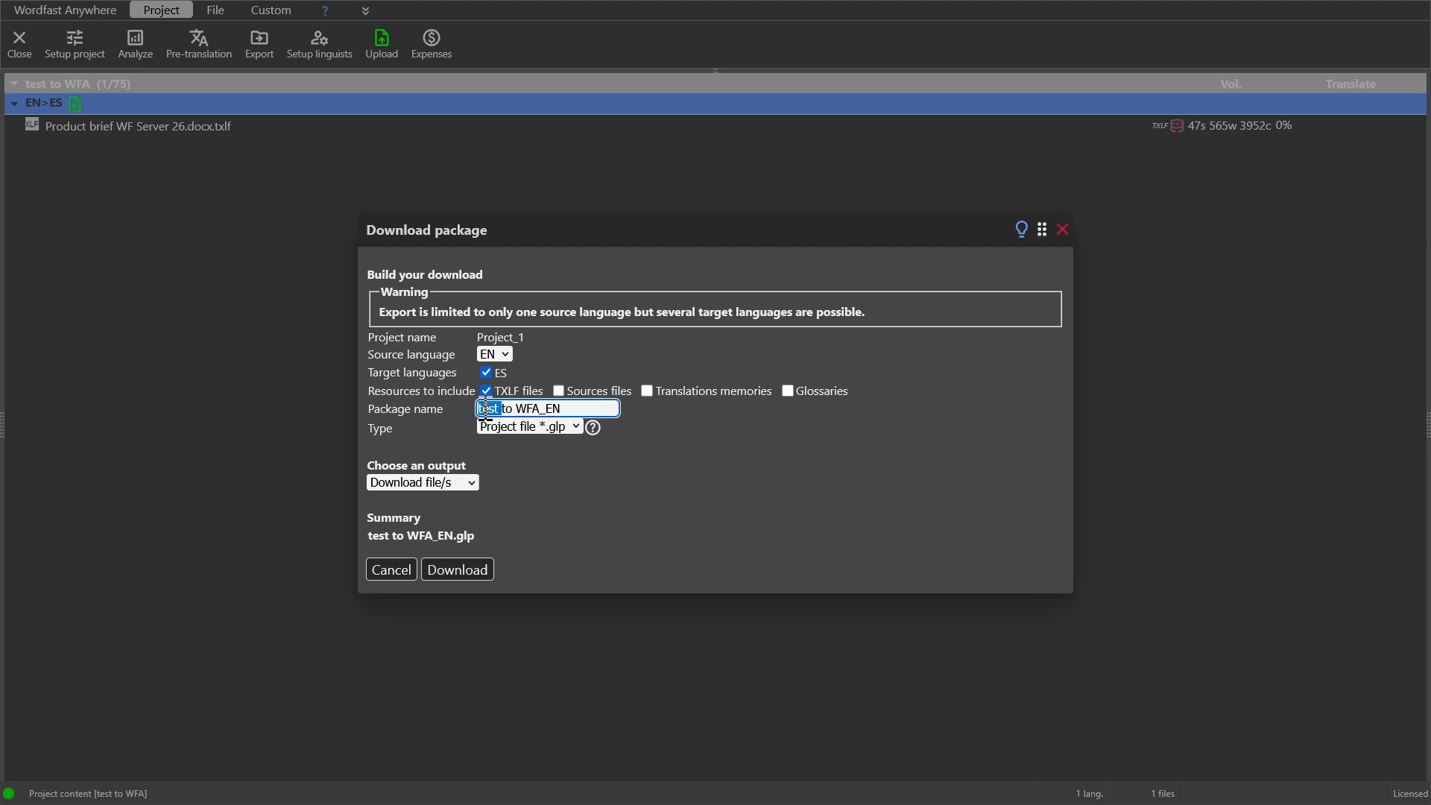
type("Return")
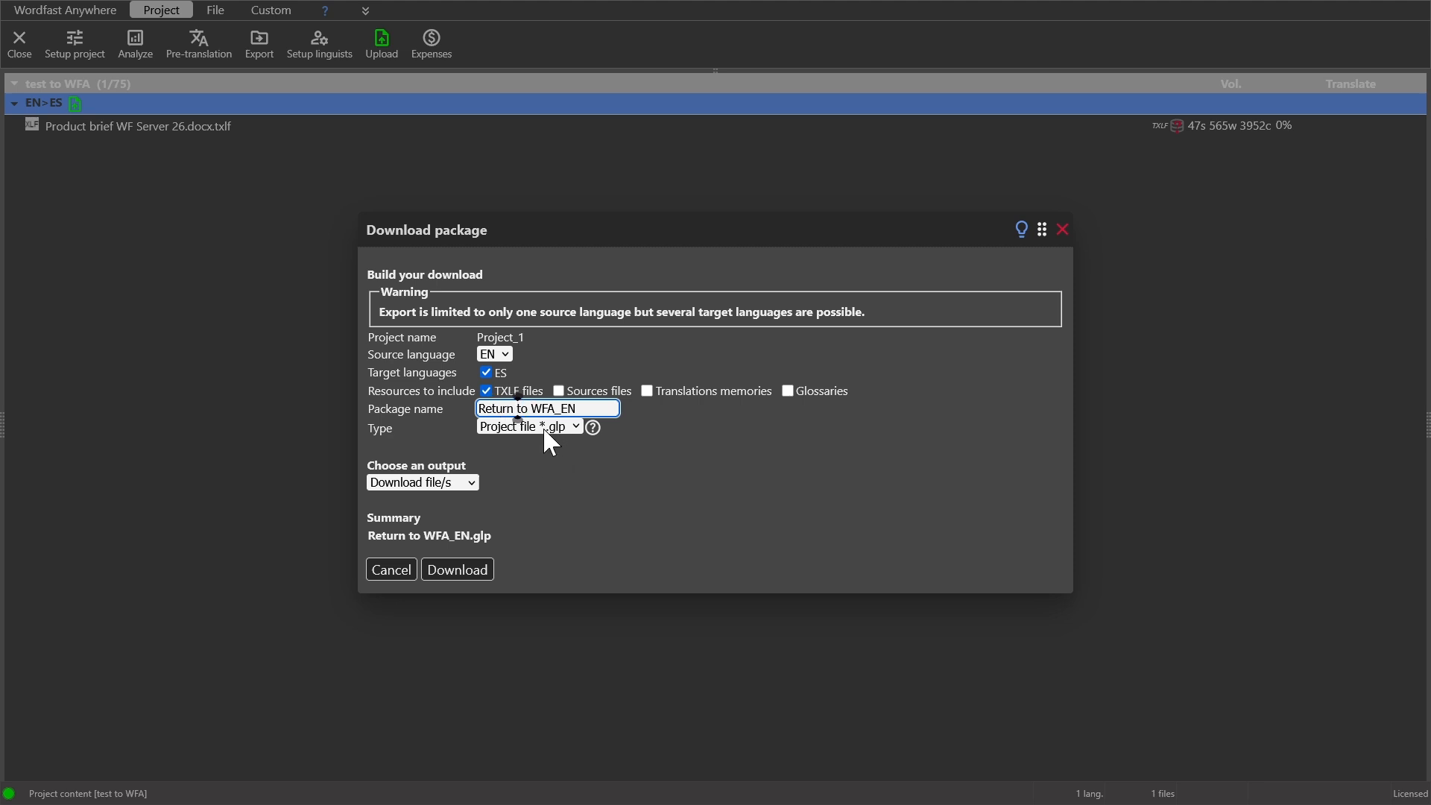
key("BackSpace")
type("P")
left_click(459, 570)
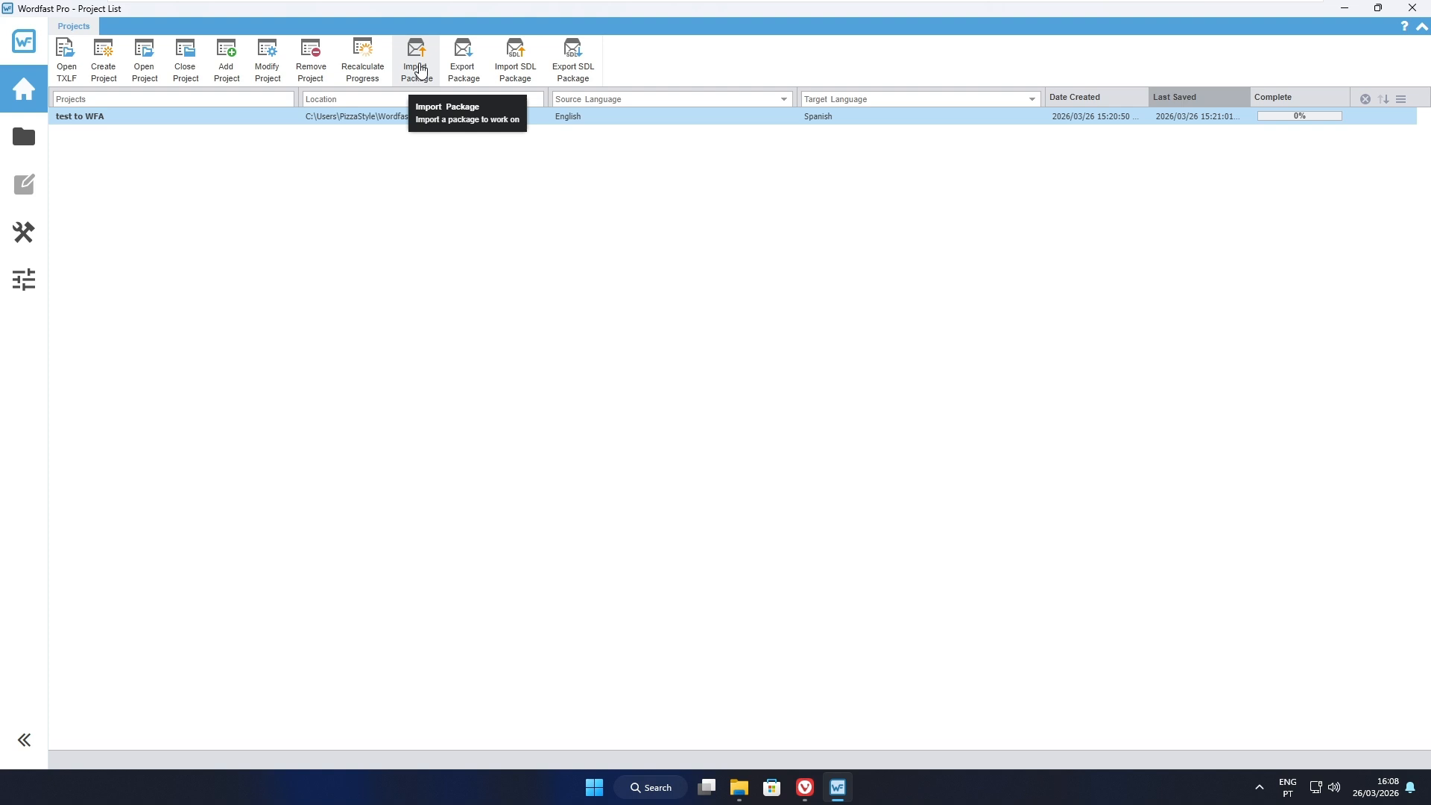
- Switch to Wordfast Pro and choose Return to WFP_EN.glp from the Downloads folder as the package to import
left_click(421, 72)
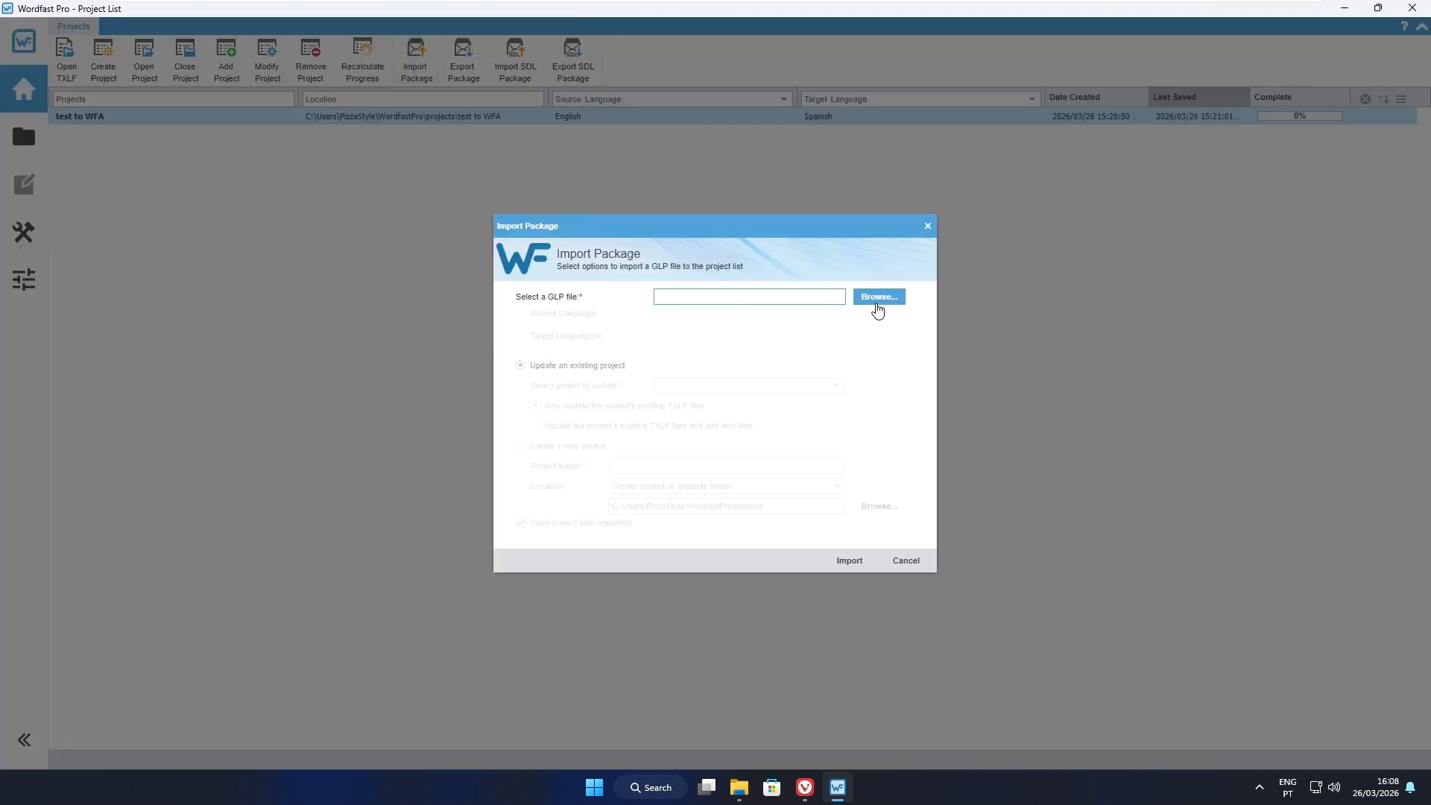
left_click(877, 298)
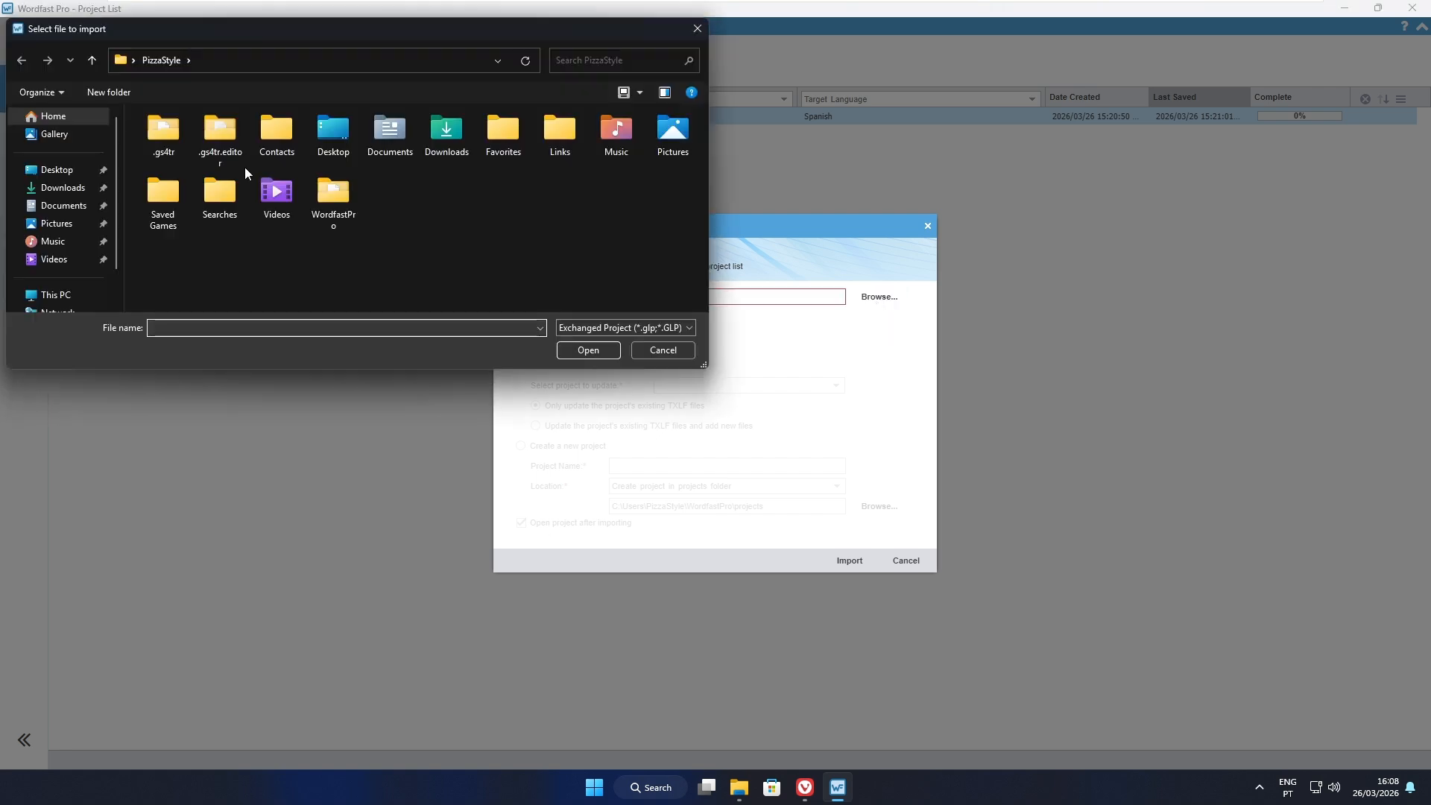
left_click(62, 188)
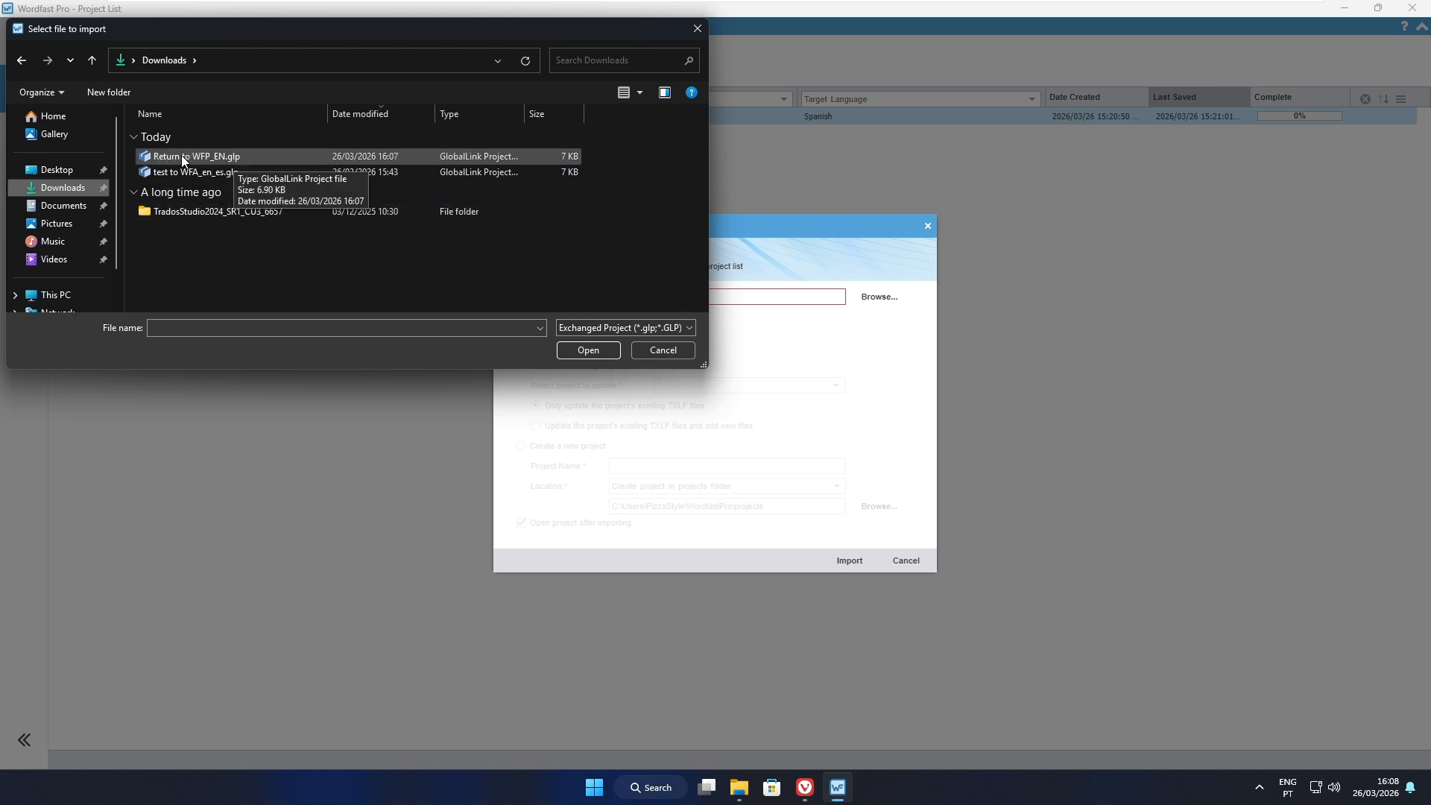
left_click(183, 159)
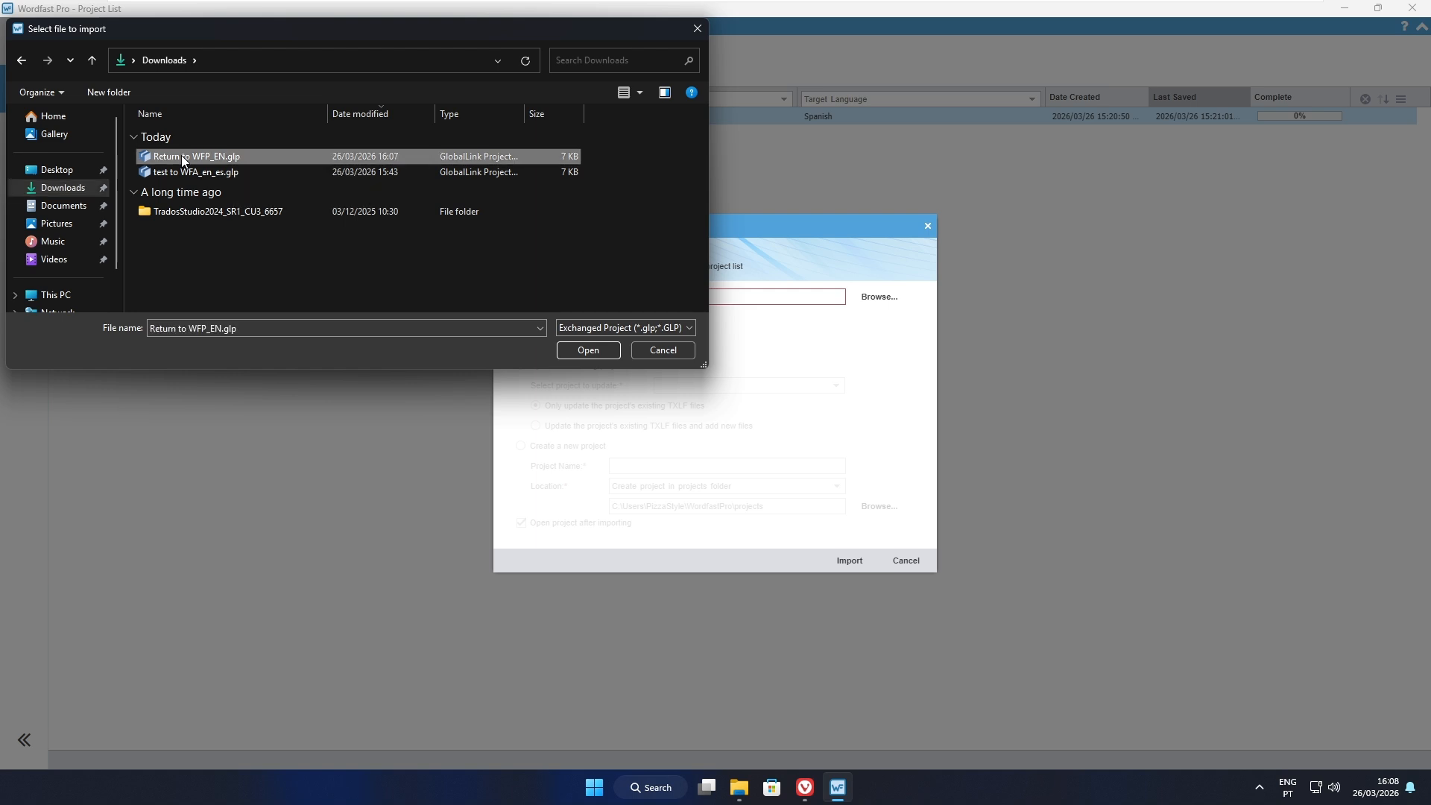
left_click(593, 355)
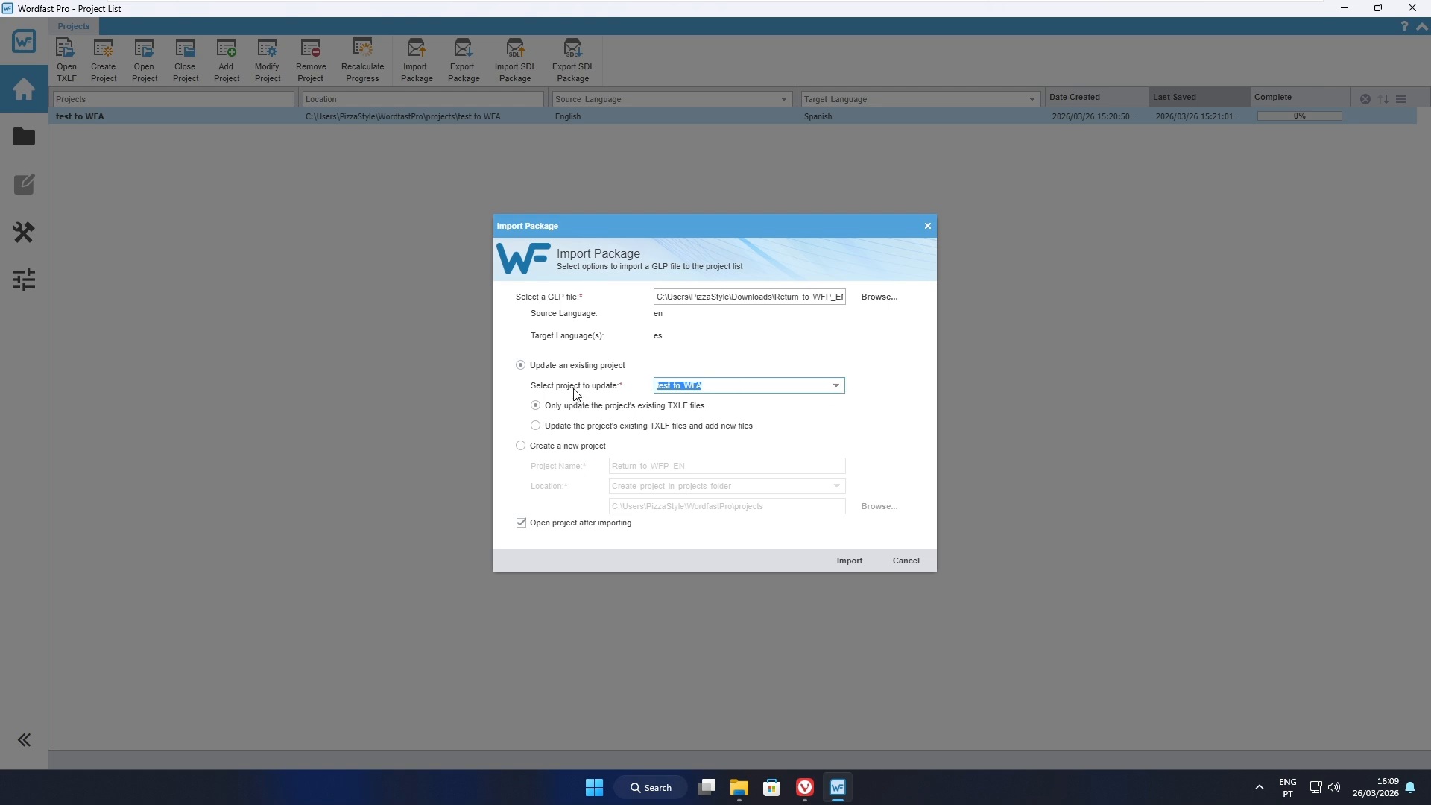
- Import the package as an update of the existing project test to WFA, updating only its existing TXLF files
left_click(837, 387)
left_click(880, 395)
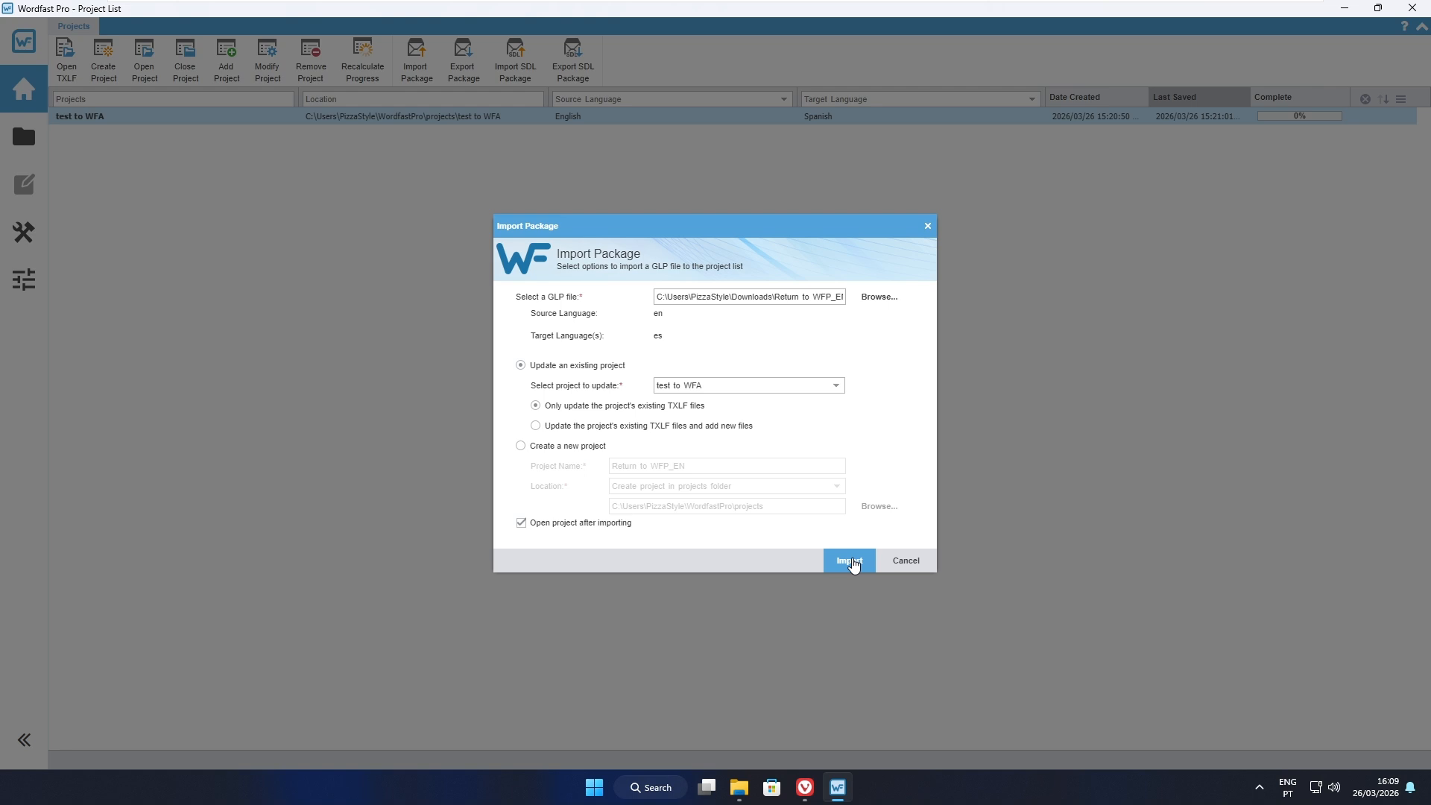
left_click(851, 562)
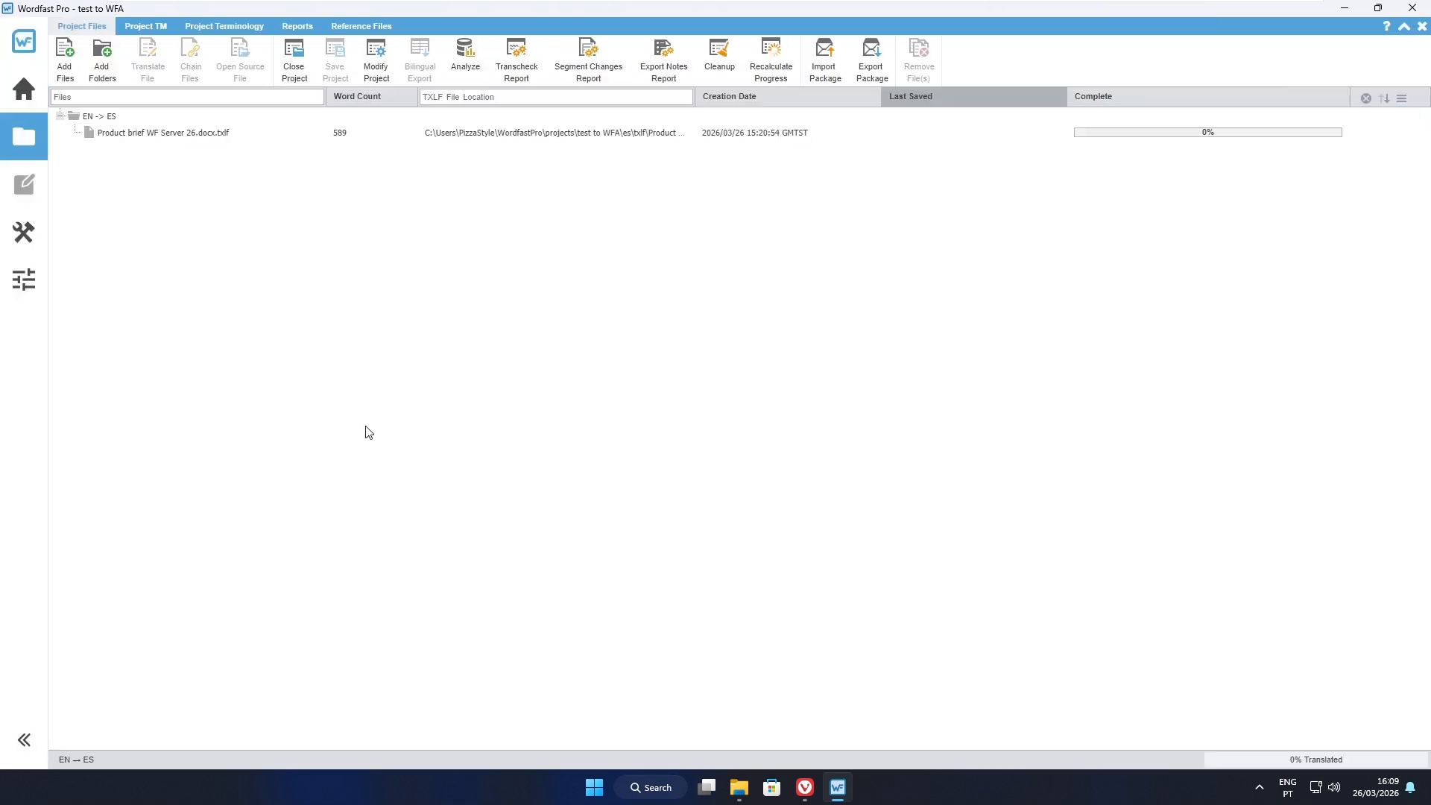
- Open Product brief WF Server 26.docx.txlf for translation, review its Spanish segments and go to the target of segment 1
left_click(198, 140)
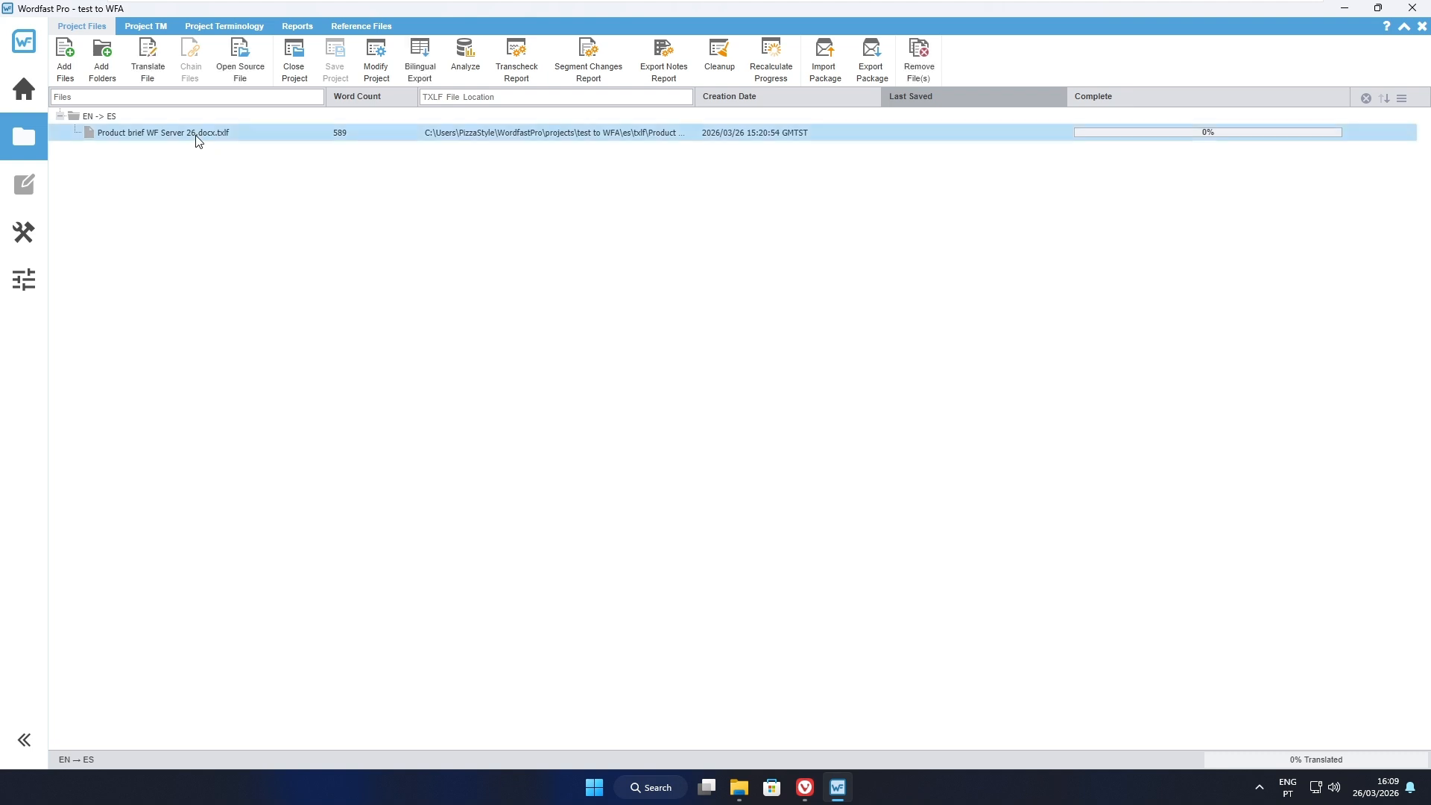
double_click(198, 140)
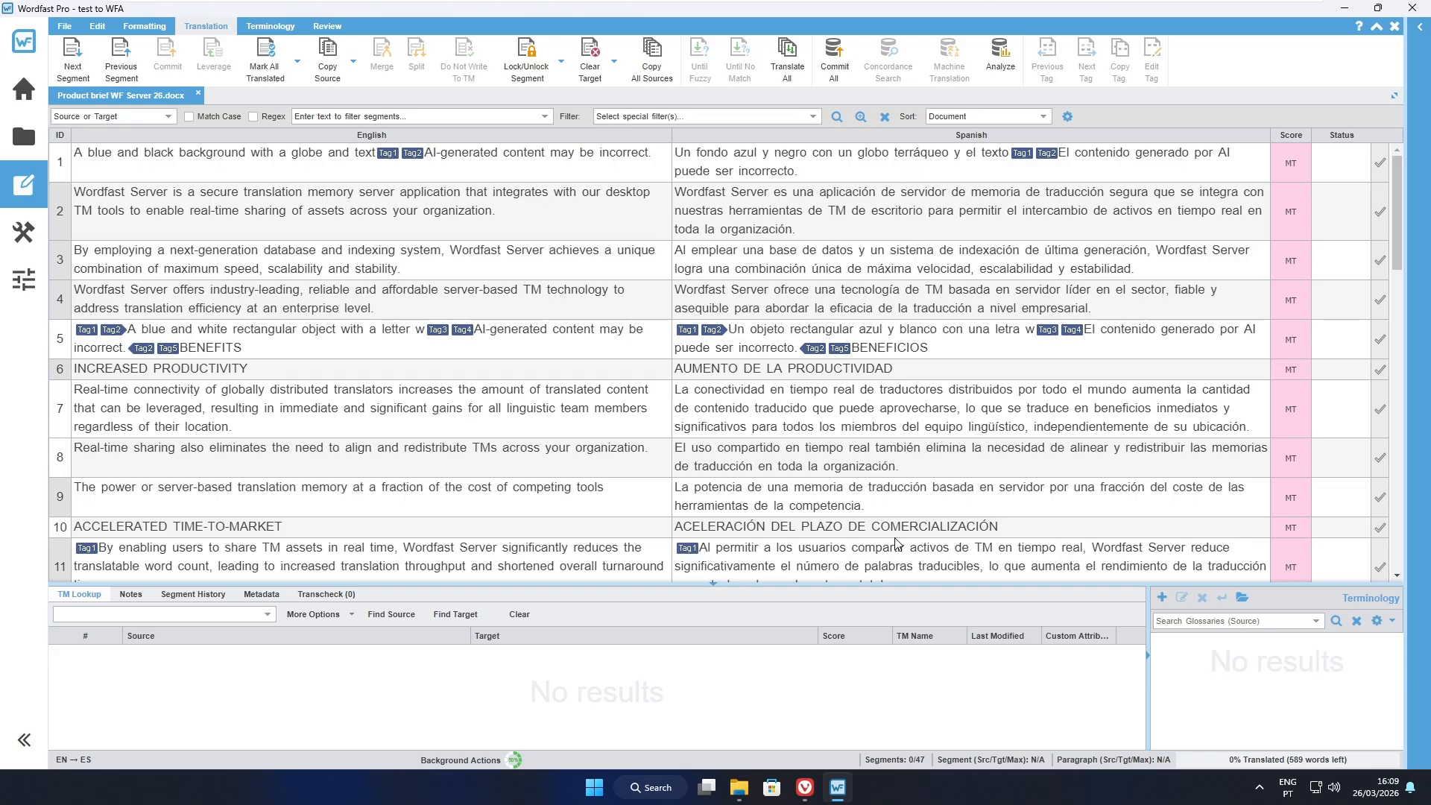
scroll(888, 484, "down", 10)
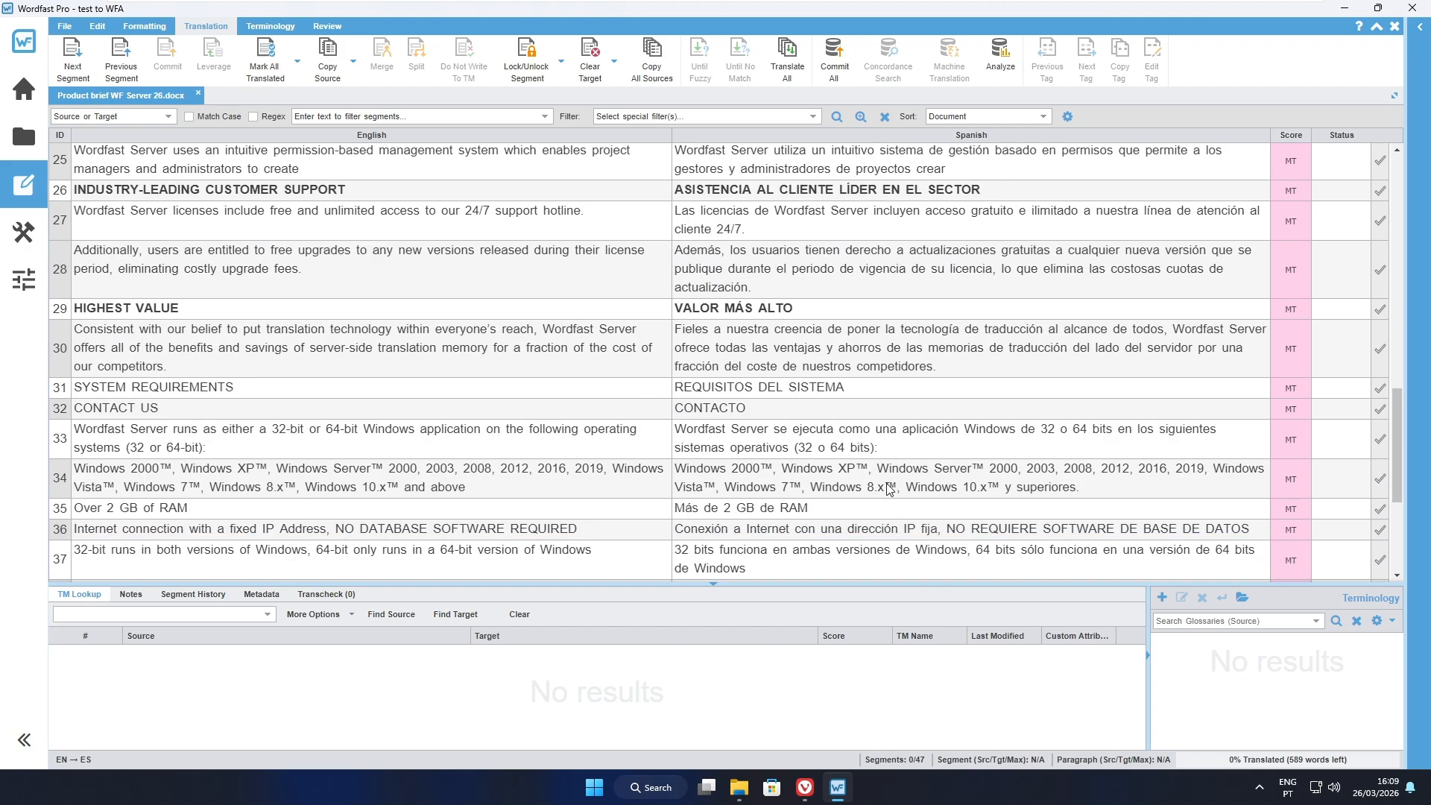
scroll(889, 489, "up", 10)
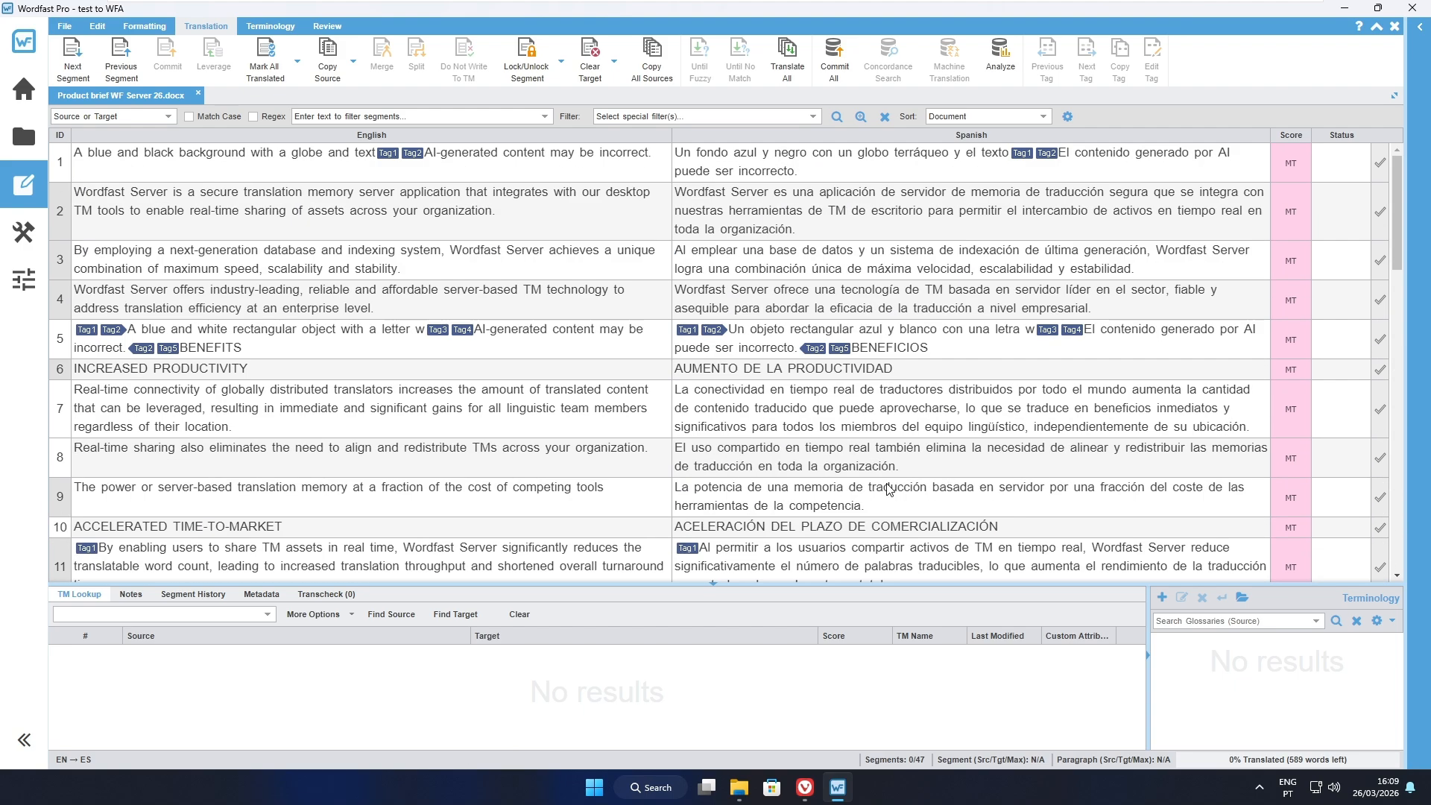
left_click(870, 171)
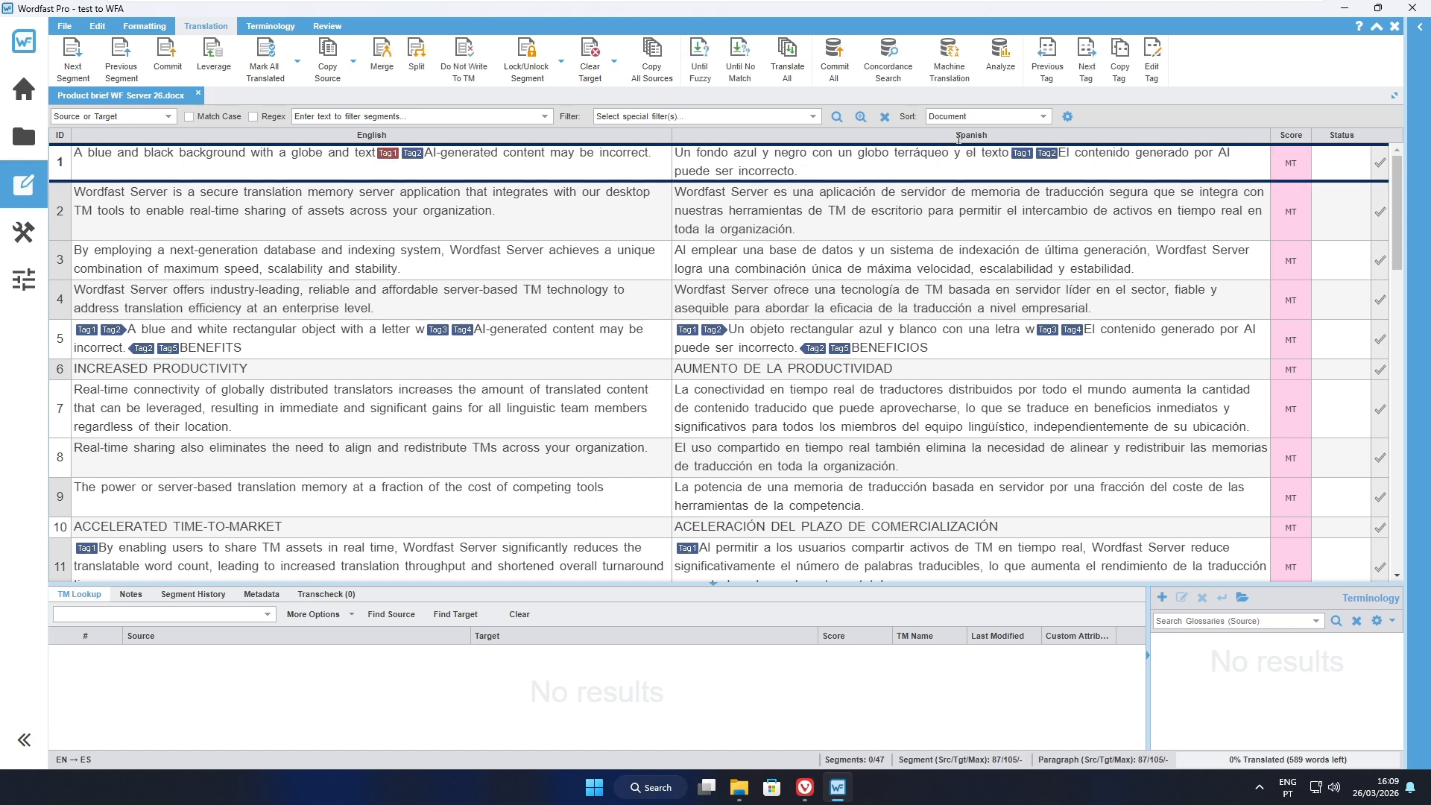